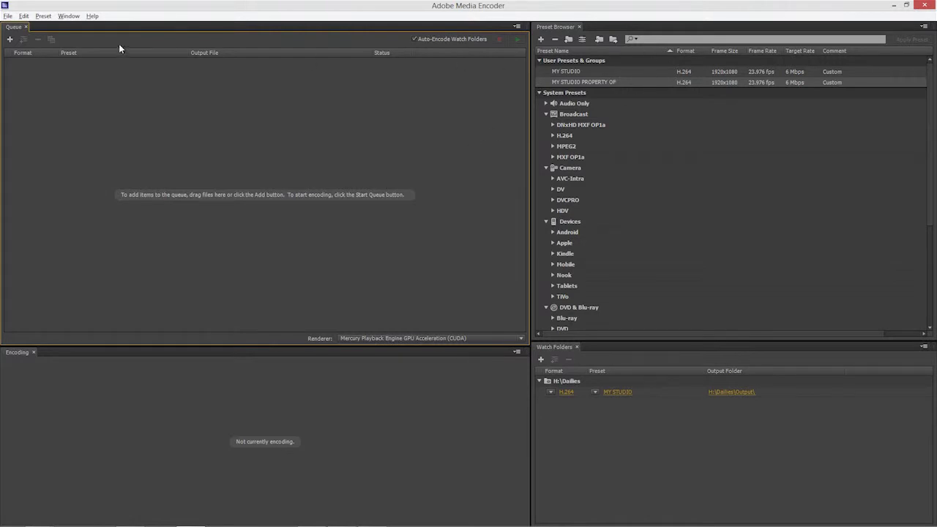
Step: Open the Preset Settings of the MY STUDIO preset
left_click(44, 16)
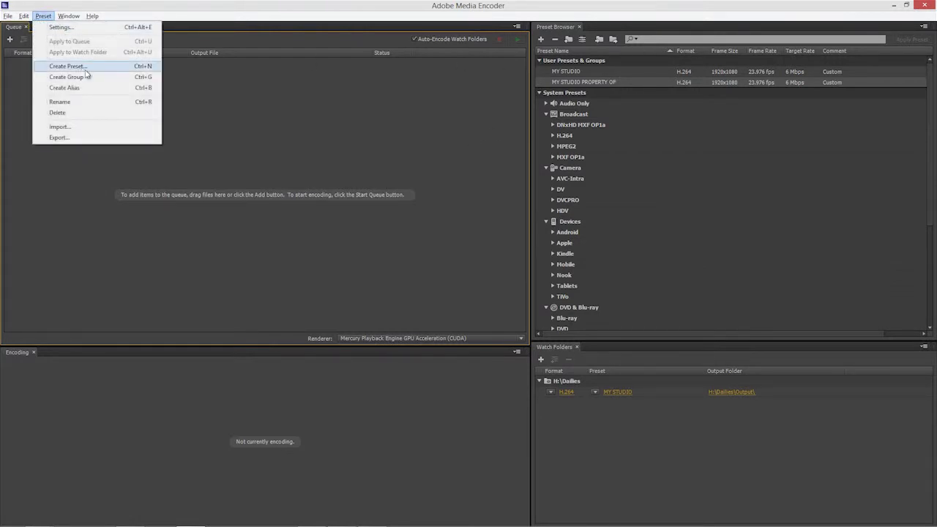
left_click(577, 83)
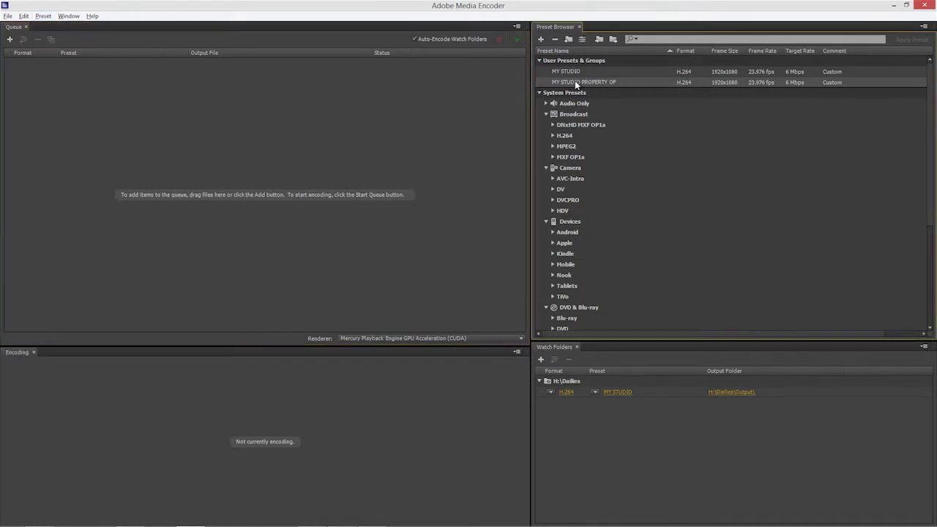
left_click(571, 73)
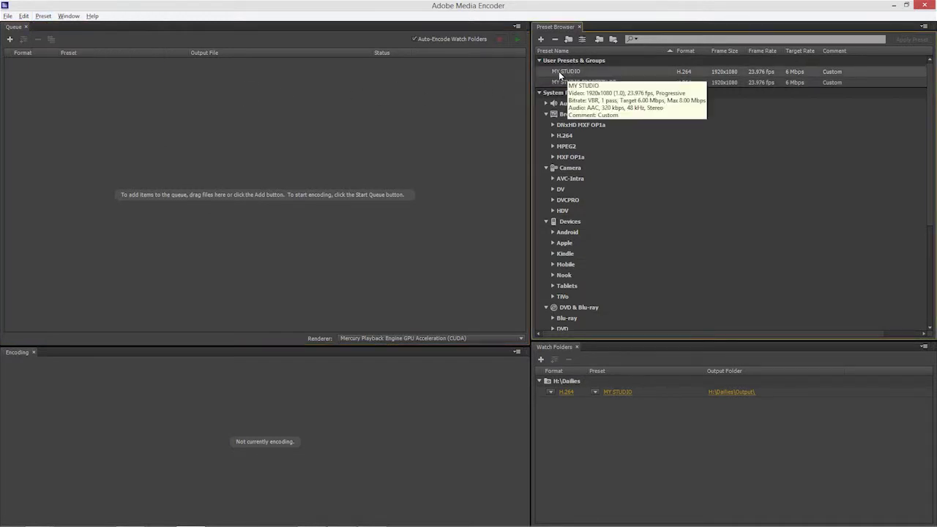
left_click(583, 39)
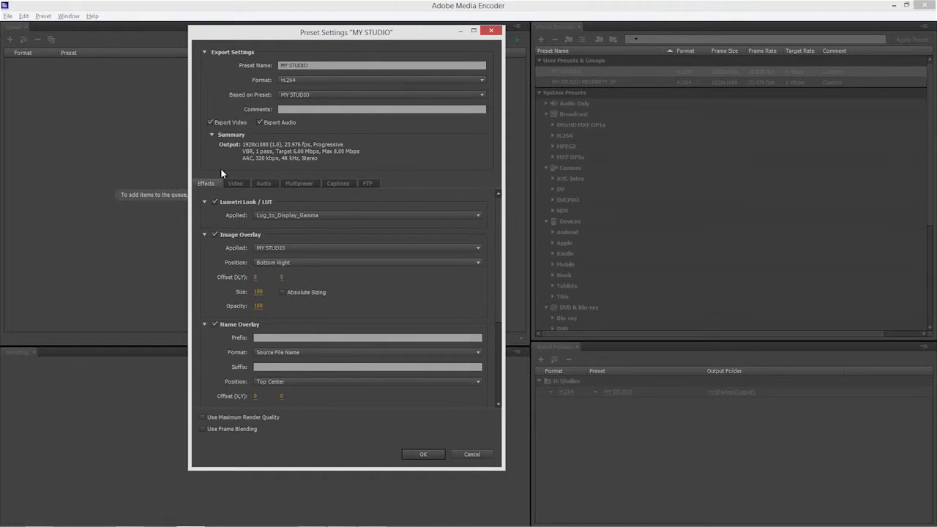
left_click_drag(358, 38, 412, 25)
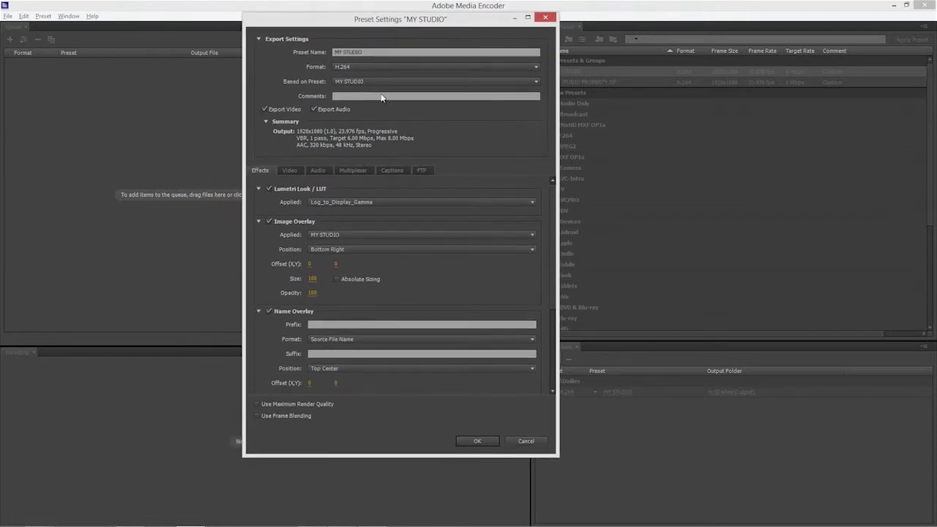
Step: Browse the LUT files Log_to_Display_Gamma.cube and REC.709 - NORMAL - SL - PROFILE.cube without loading one
left_click(353, 203)
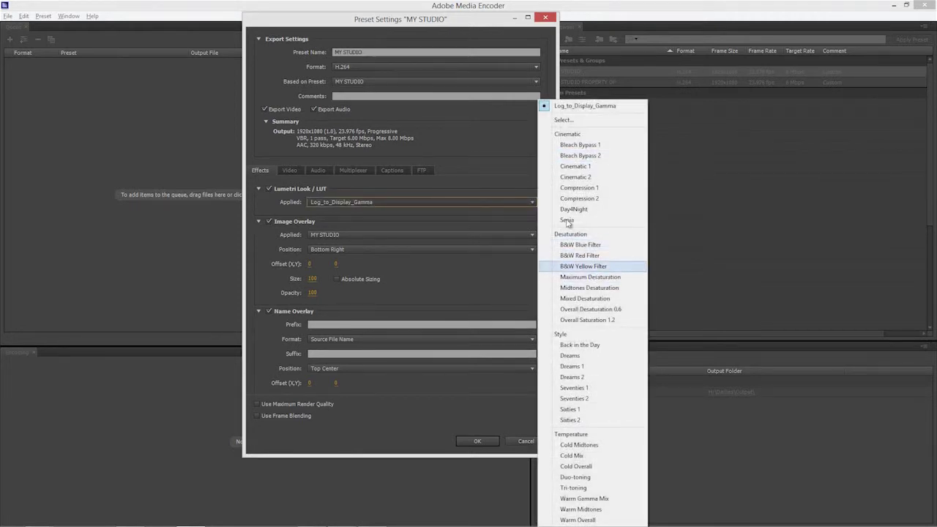
left_click(571, 121)
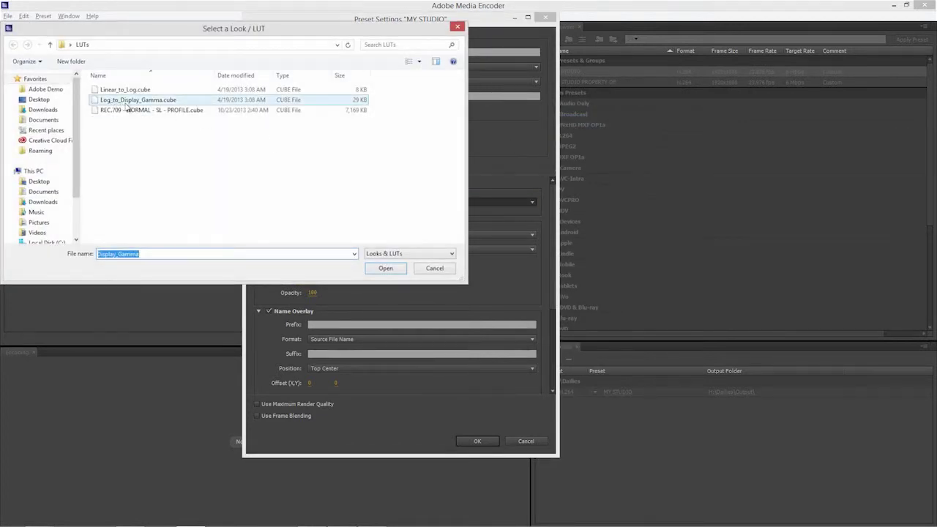
left_click(133, 101)
left_click(143, 111)
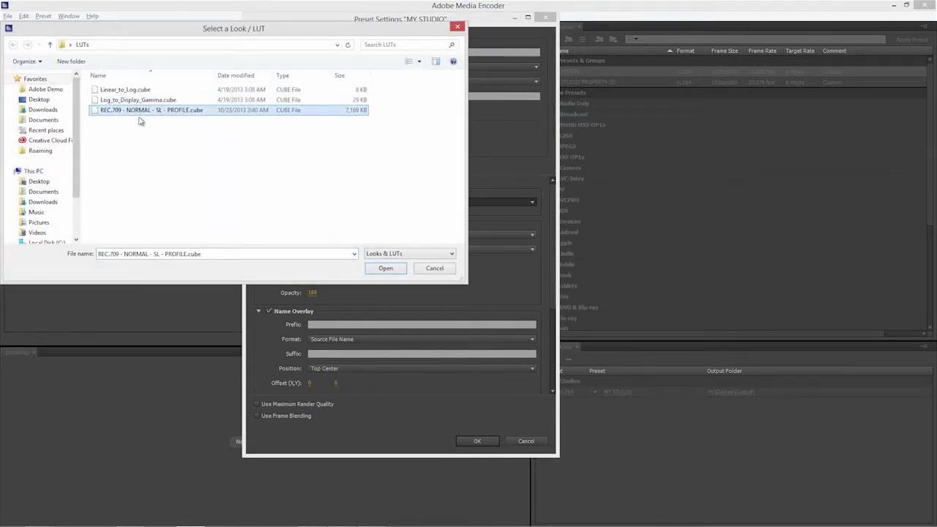
left_click(440, 269)
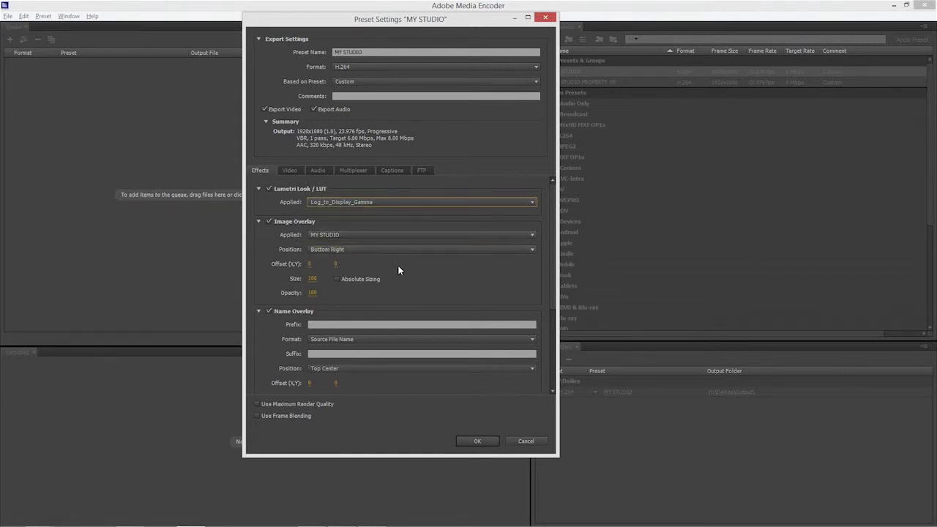
Step: Confirm the image overlay stays MY STUDIO, positioned Bottom Right
left_click(395, 234)
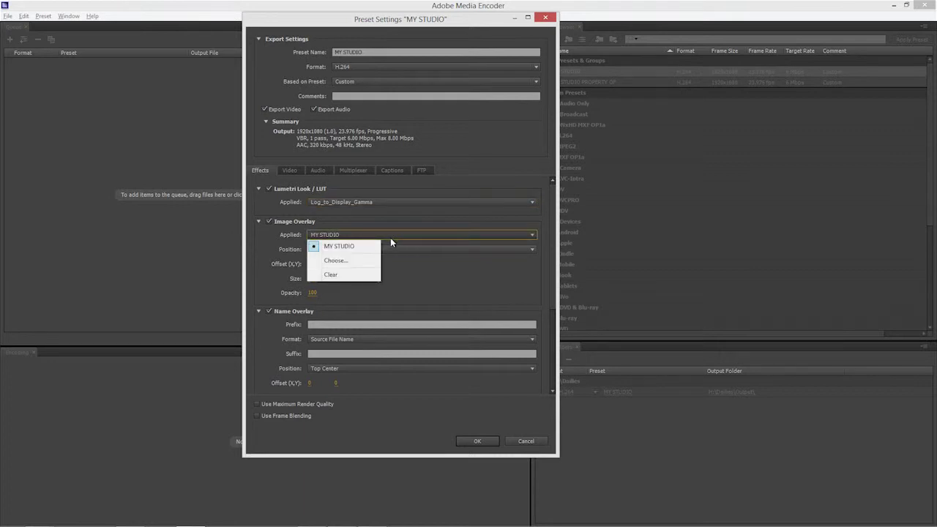
left_click(362, 246)
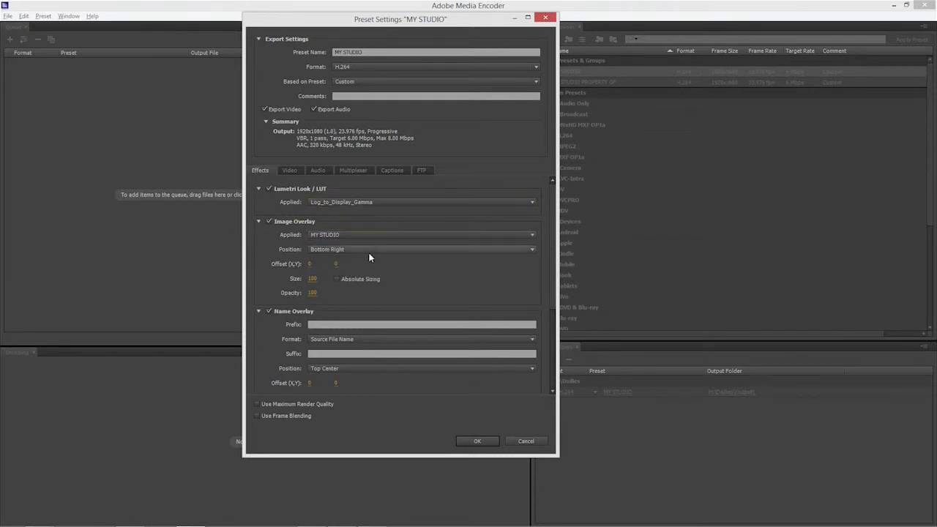
left_click(373, 250)
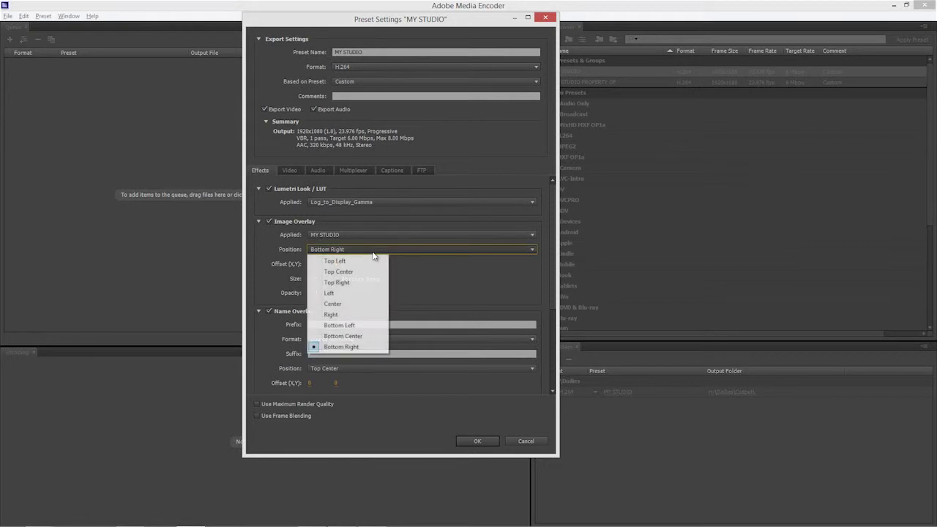
left_click(431, 271)
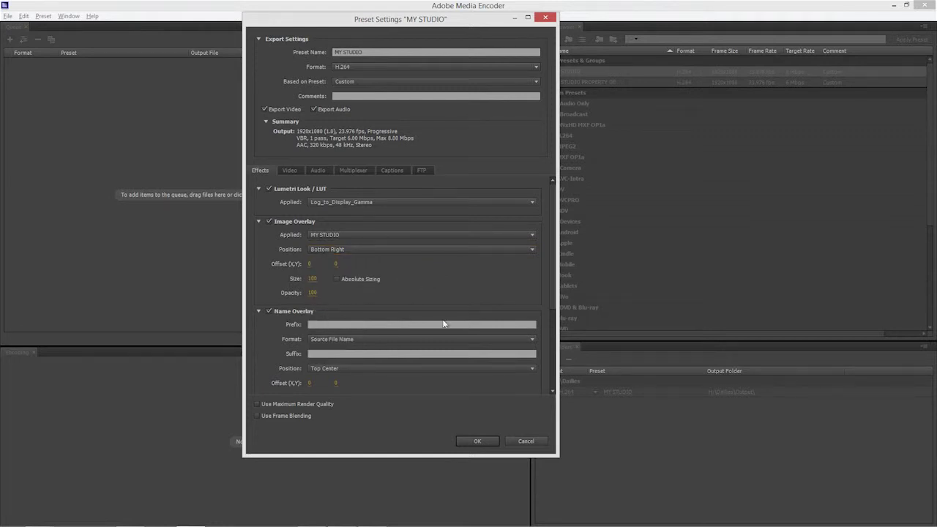
left_click_drag(553, 294, 543, 355)
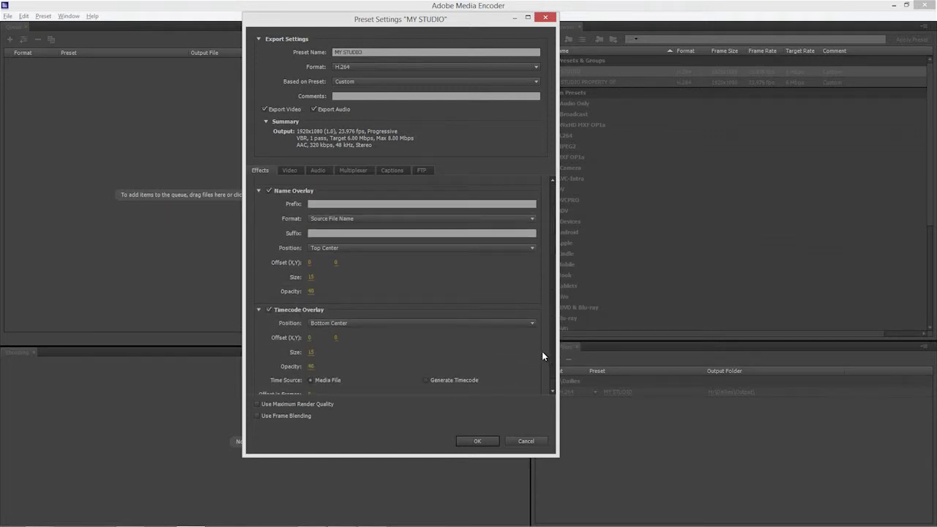
Step: Confirm the name overlay stays Source File Name, then cancel the preset settings unchanged
left_click(384, 219)
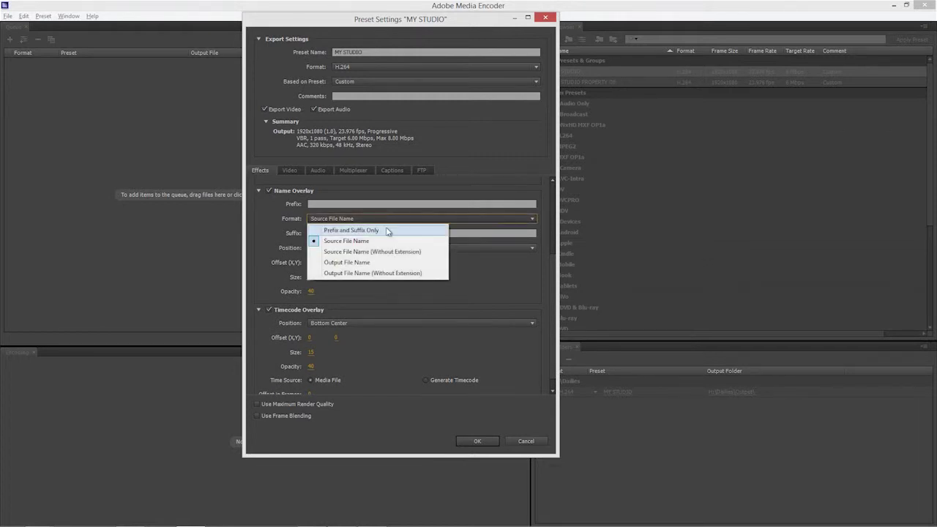
left_click(362, 297)
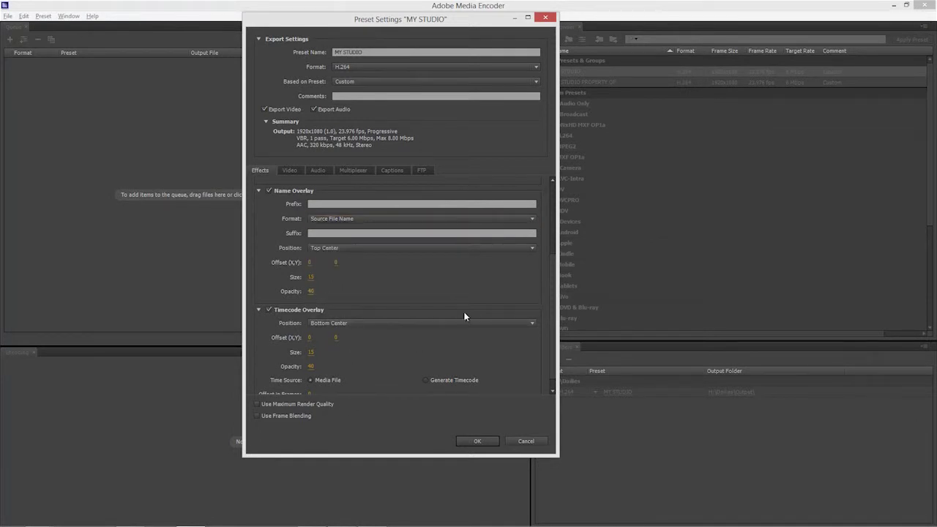
scroll(550, 300, "down", 1)
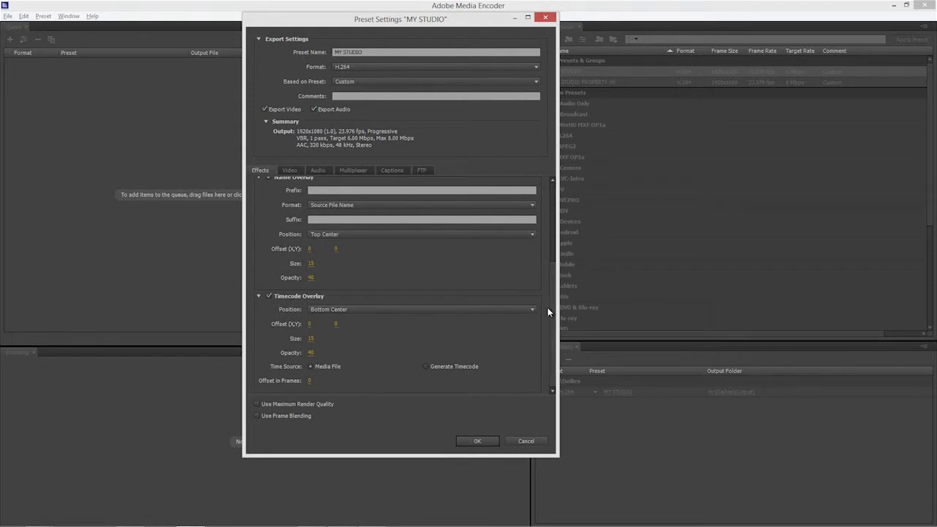
left_click(525, 440)
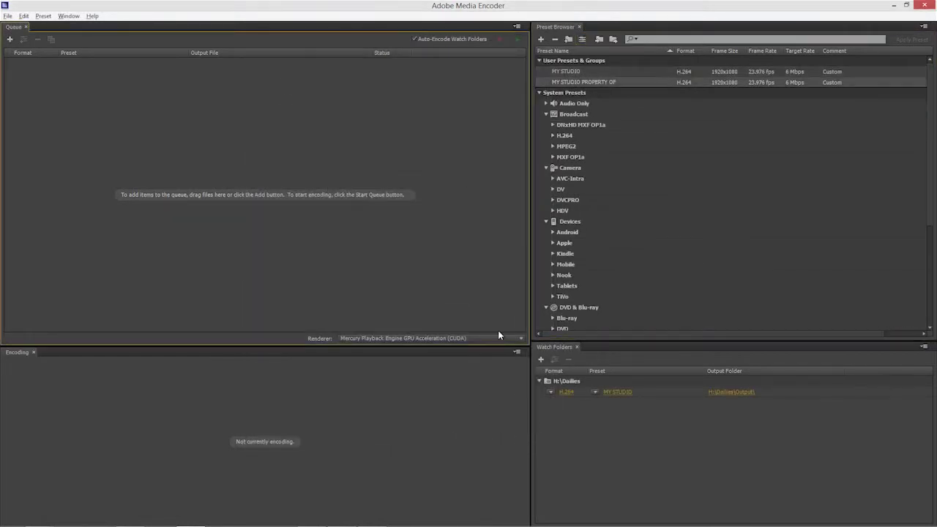
Step: Queue A002_C031_0303VX_001.R3D from the WFL folder, apply MY STUDIO, and open its Export Settings
key("alt+Tab")
left_click(521, 342)
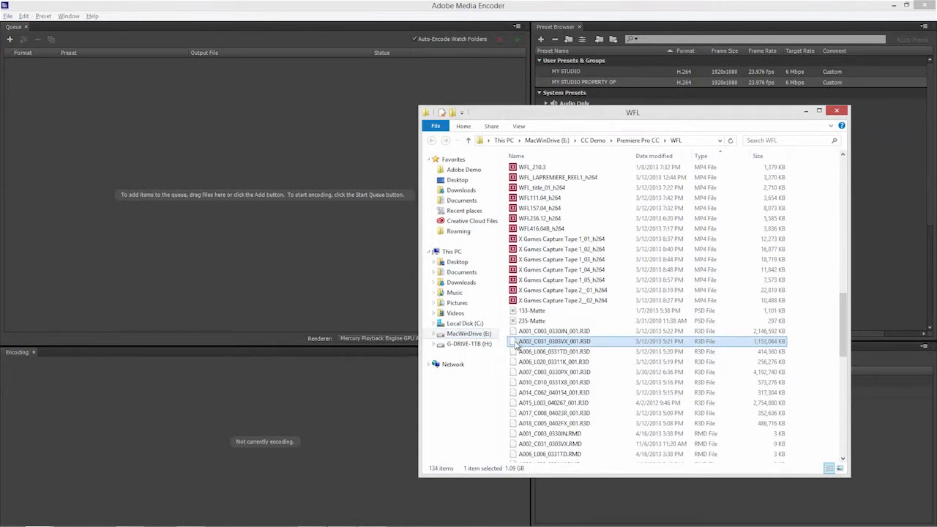
left_click_drag(517, 344, 322, 257)
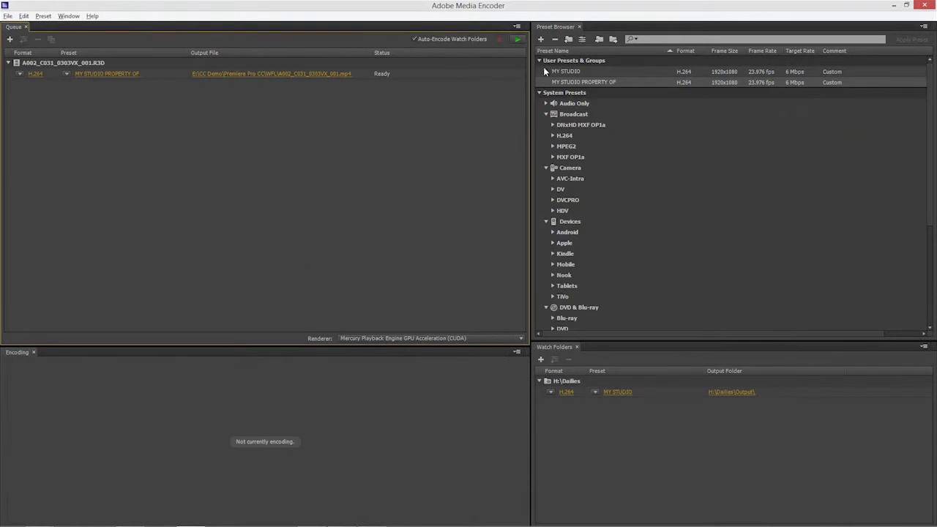
left_click_drag(555, 72, 89, 76)
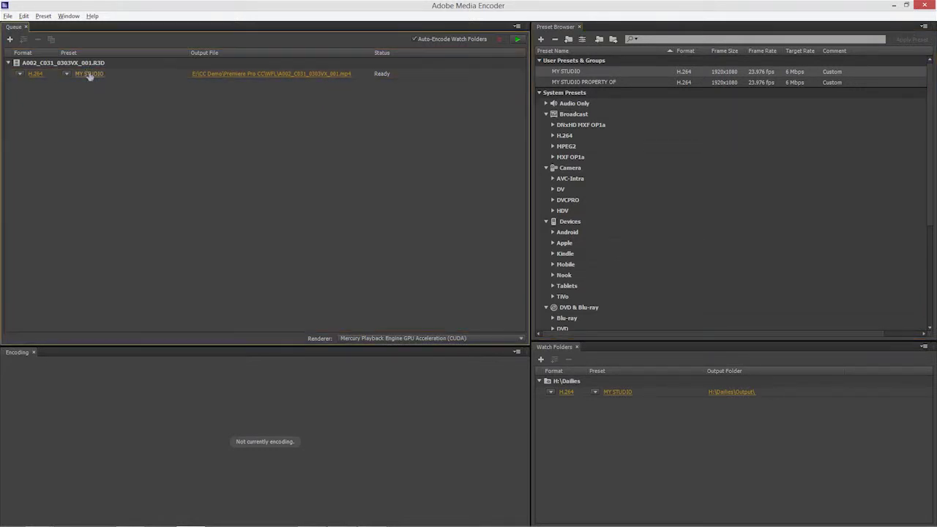
left_click(91, 74)
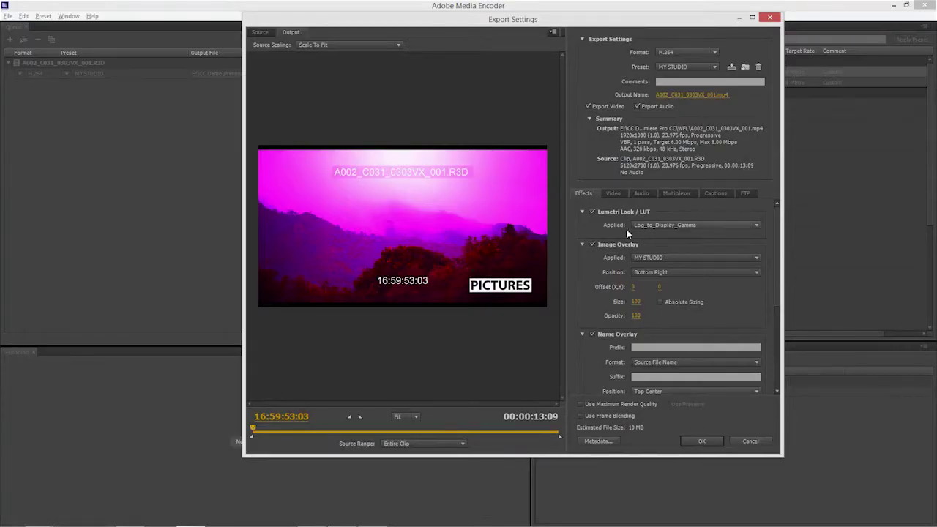
Step: Preview the Log_to_Display_Gamma look and overlays, close Export Settings, and select MY STUDIO PROPERTY OF
left_click(658, 226)
left_click(688, 211)
left_click_drag(779, 236, 776, 279)
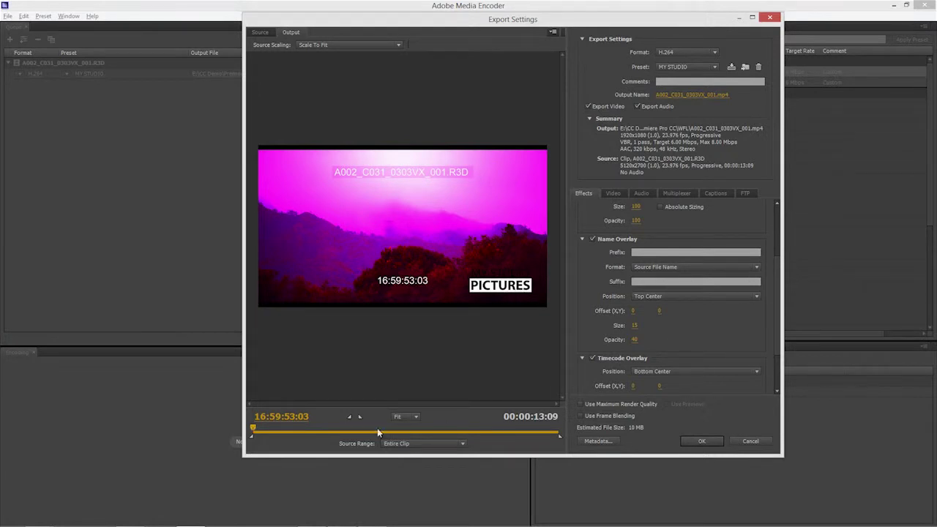
left_click_drag(315, 436, 510, 422)
left_click_drag(780, 267, 778, 324)
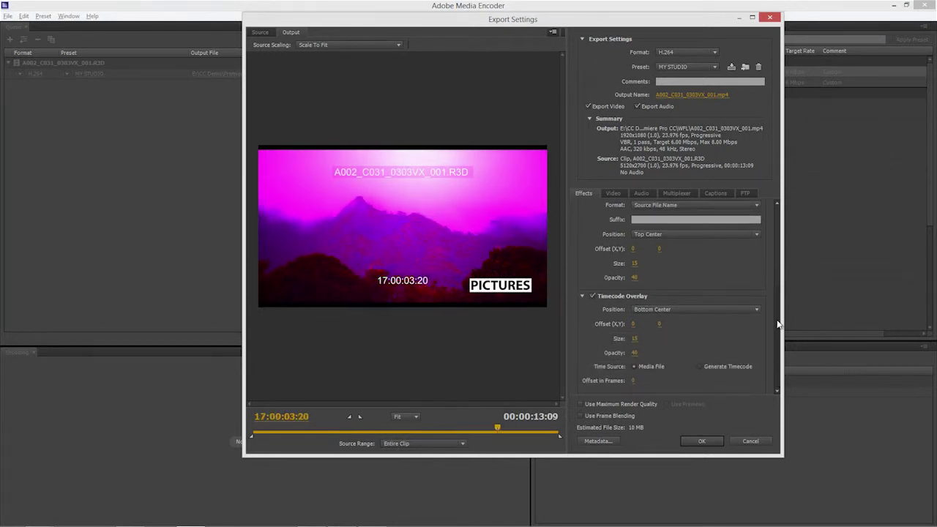
left_click(748, 445)
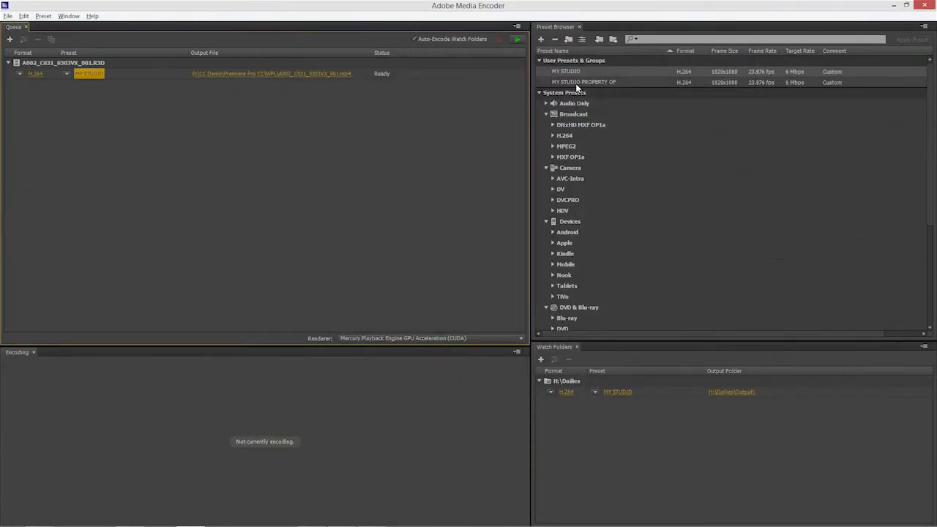
left_click(575, 85)
Step: Apply MY STUDIO PROPERTY OF to the queued clip and open its Export Settings
left_click_drag(536, 87, 184, 100)
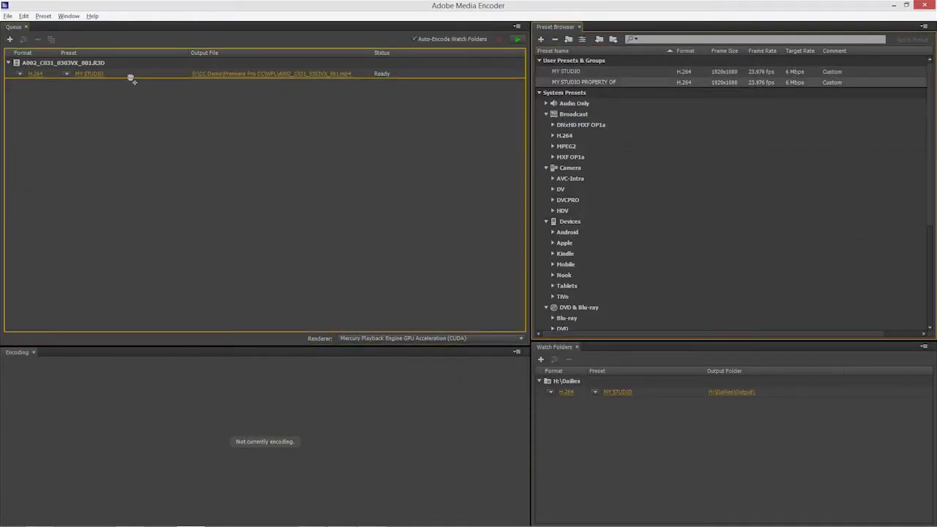
left_click_drag(133, 79, 128, 76)
mouse_move(128, 78)
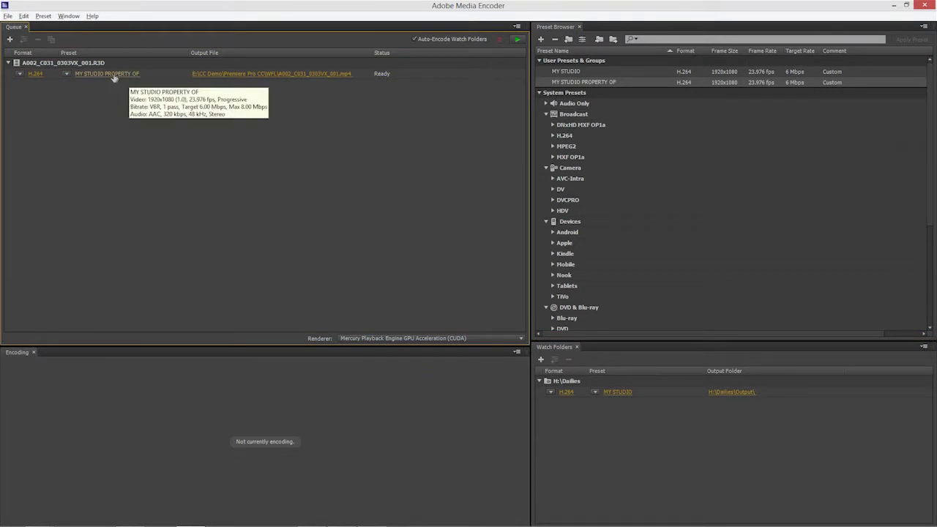
left_click(91, 74)
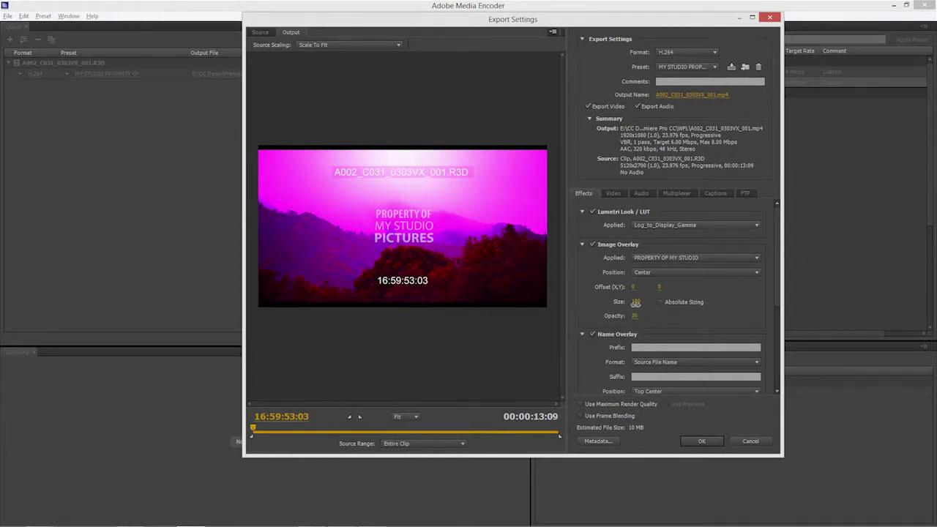
Step: Enlarge the PROPERTY OF MY STUDIO PICTURES watermark and fade it to near transparency
left_click_drag(647, 304, 701, 332)
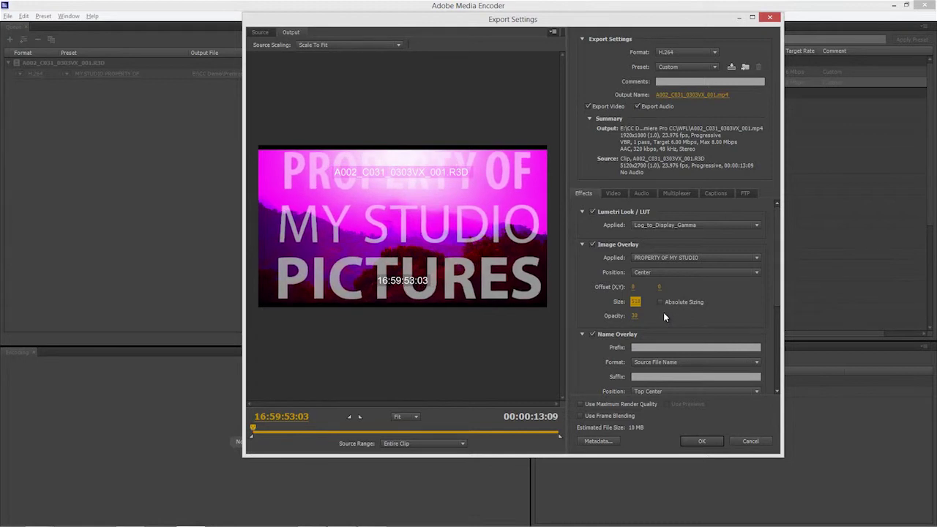
left_click_drag(635, 301, 592, 300)
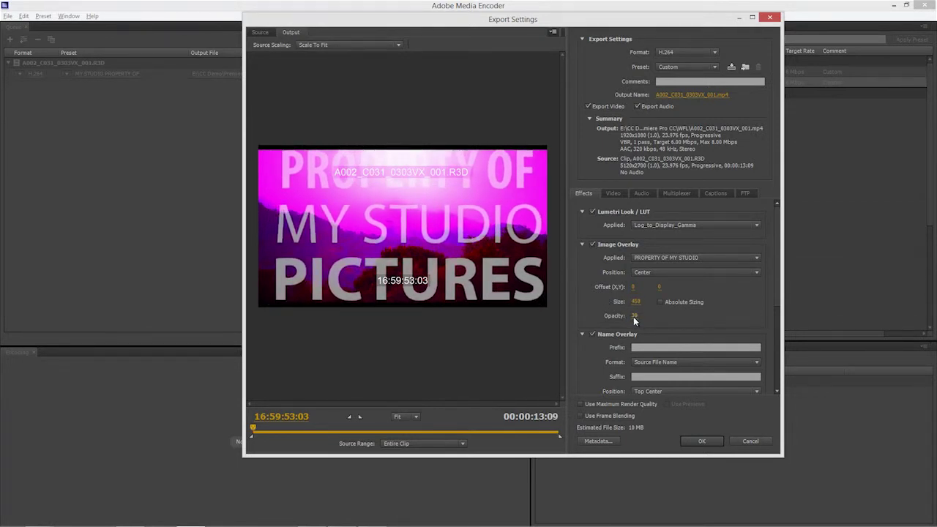
left_click_drag(634, 316, 618, 316)
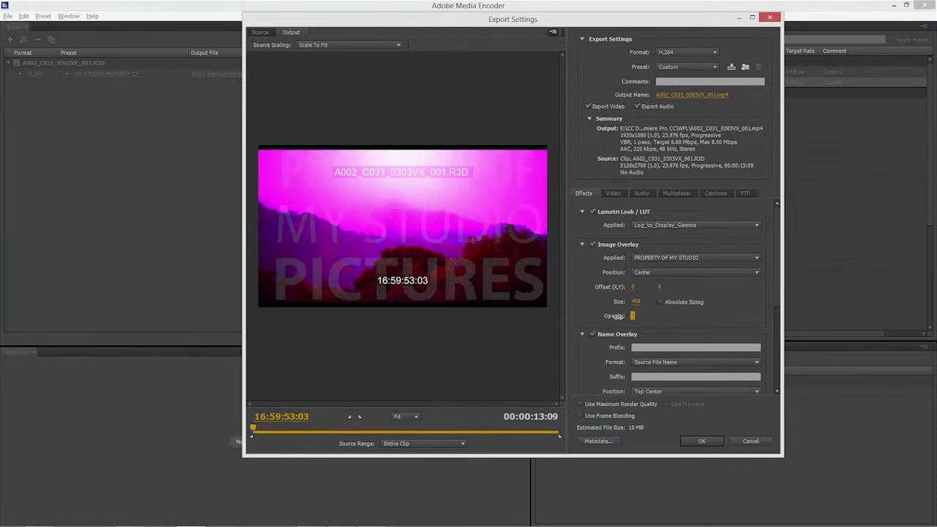
Step: Place the timecode overlay at Bottom Right
left_click_drag(780, 235, 771, 318)
left_click(669, 310)
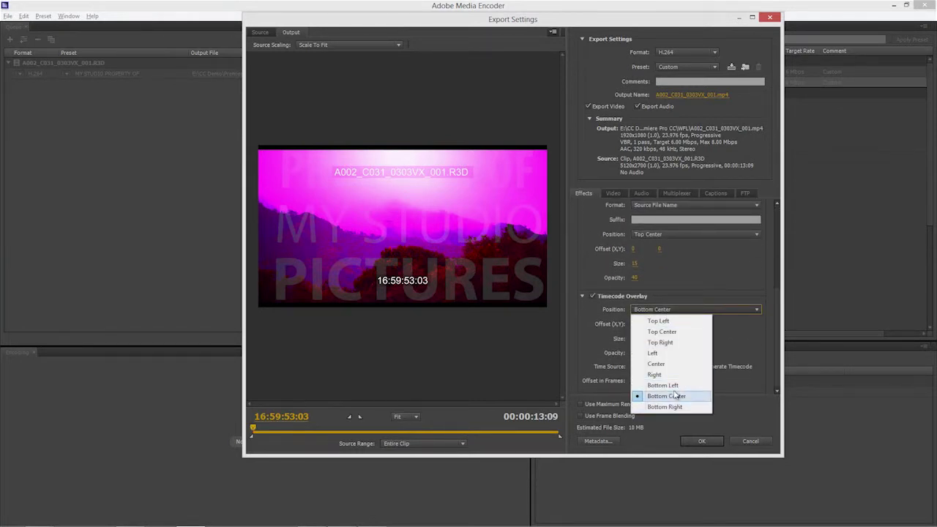
left_click(666, 385)
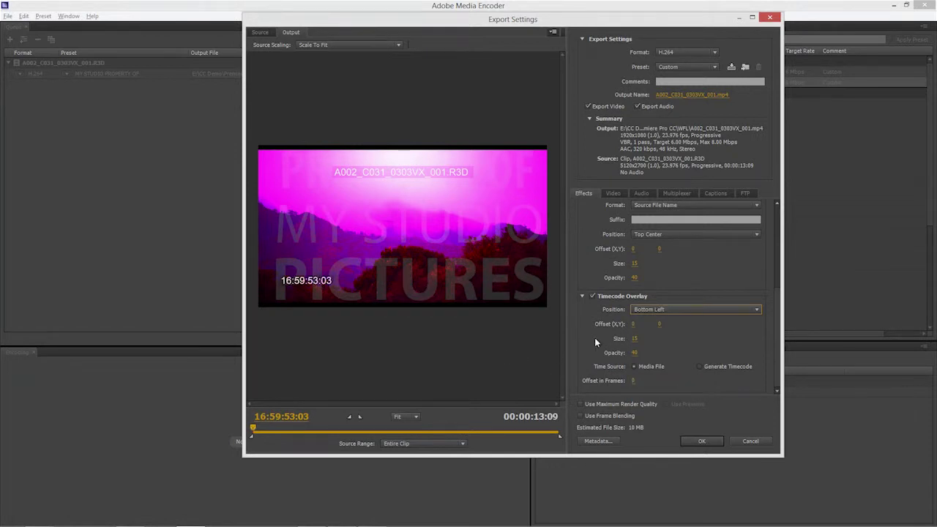
left_click(648, 313)
left_click(666, 408)
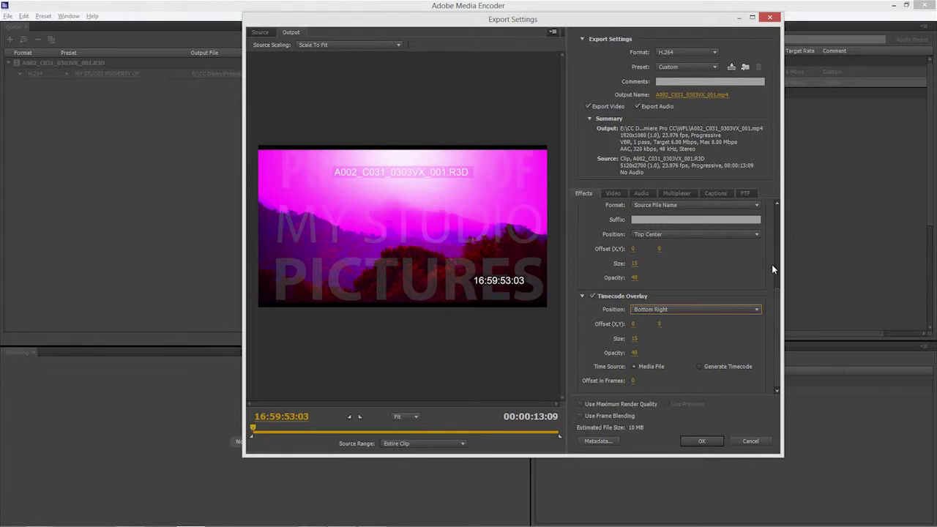
Step: Put the clip name overlay Bottom Left with X offset 581, then accept the settings
left_click_drag(777, 300, 773, 263)
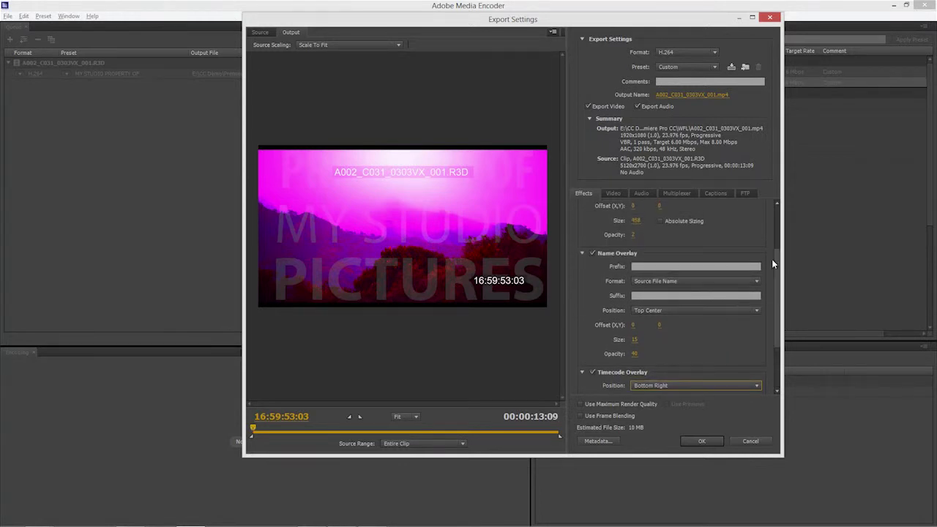
left_click(669, 313)
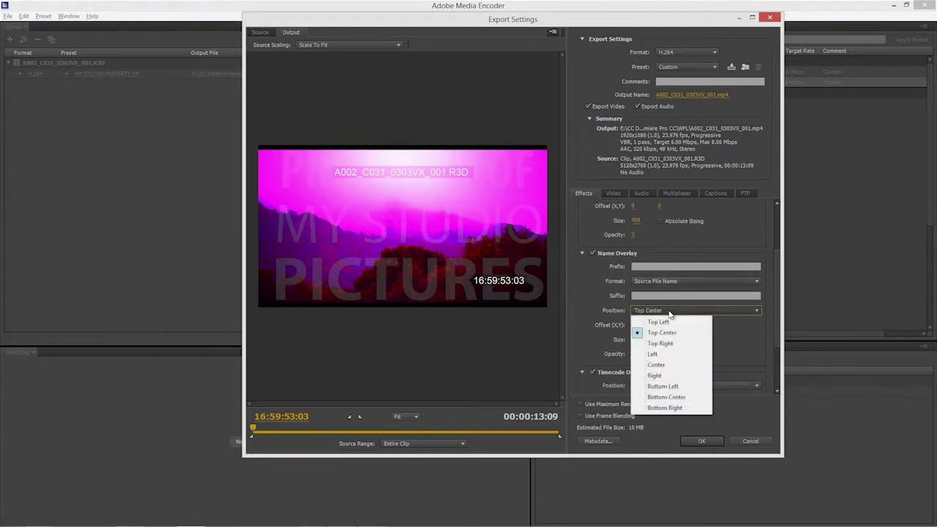
left_click(663, 387)
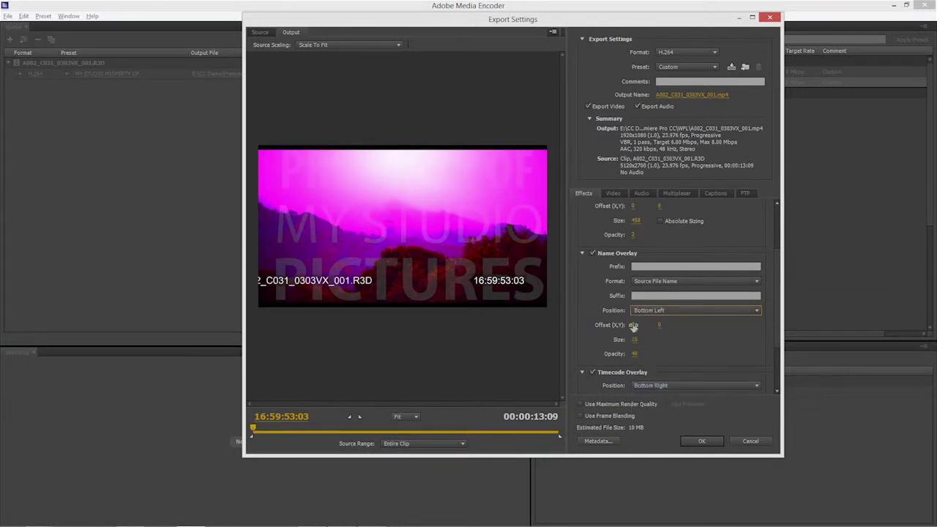
left_click_drag(633, 327, 792, 306)
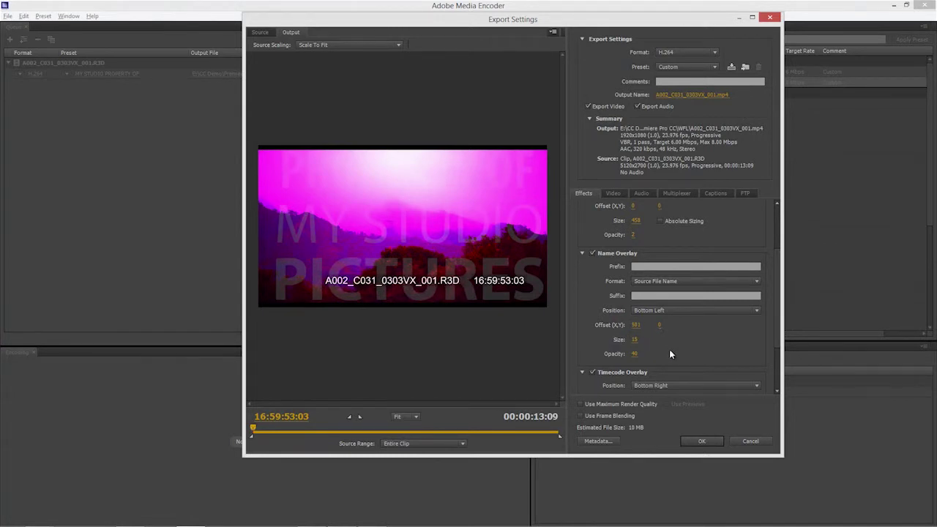
left_click(708, 441)
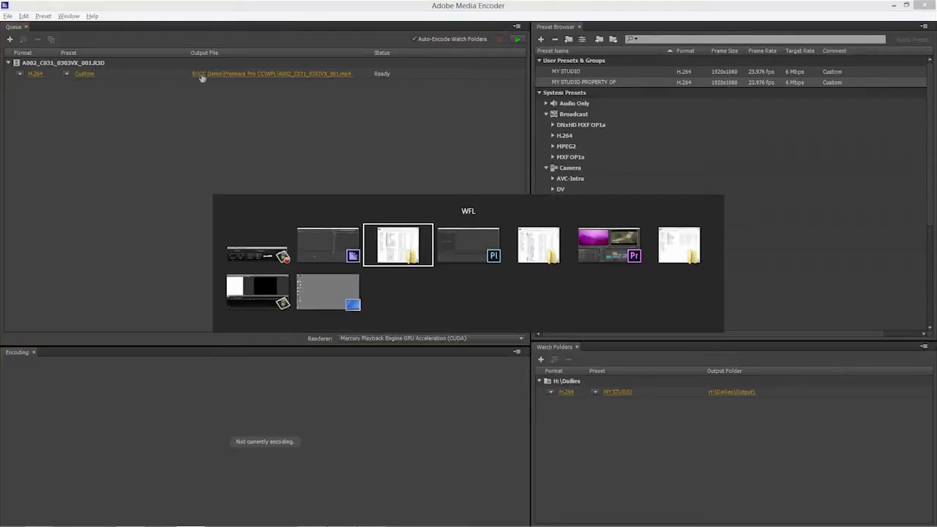
Step: Switch to Adobe Prelude, where the Ingest dialog is open
left_click(454, 237)
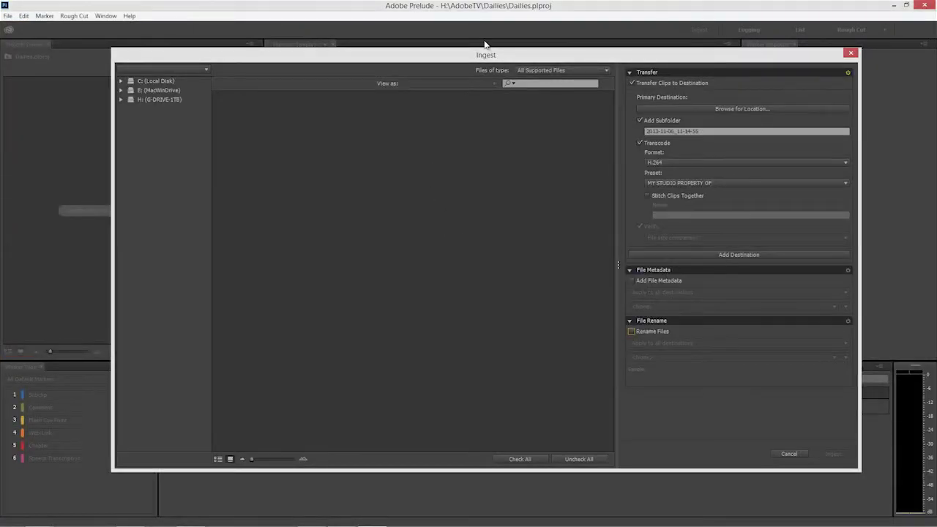
Step: Set ingest transcoding to H.264 with the MY STUDIO PROPERTY OF preset
left_click_drag(523, 56, 497, 36)
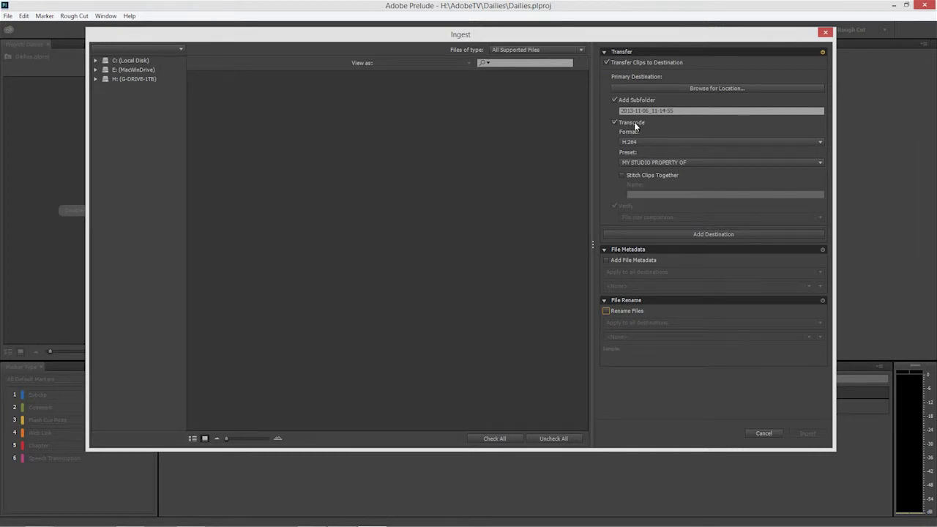
left_click(652, 141)
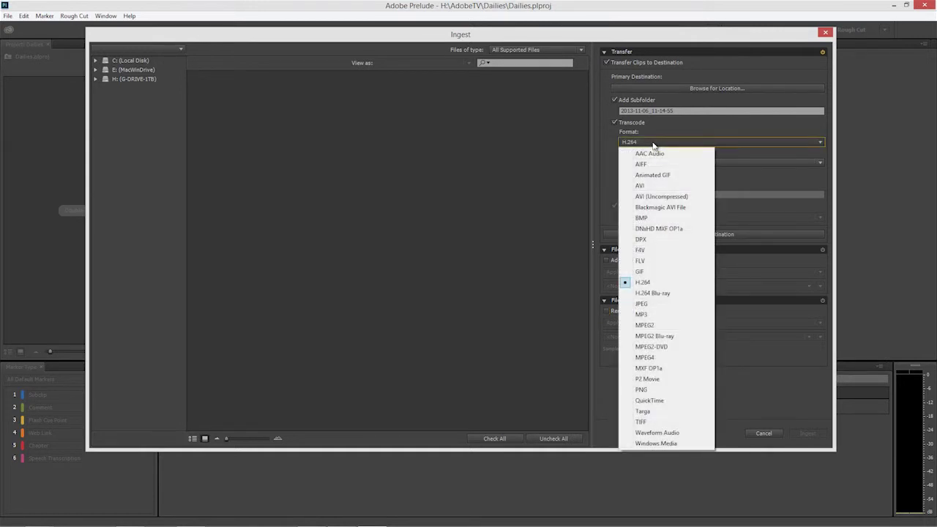
left_click(741, 176)
left_click(696, 162)
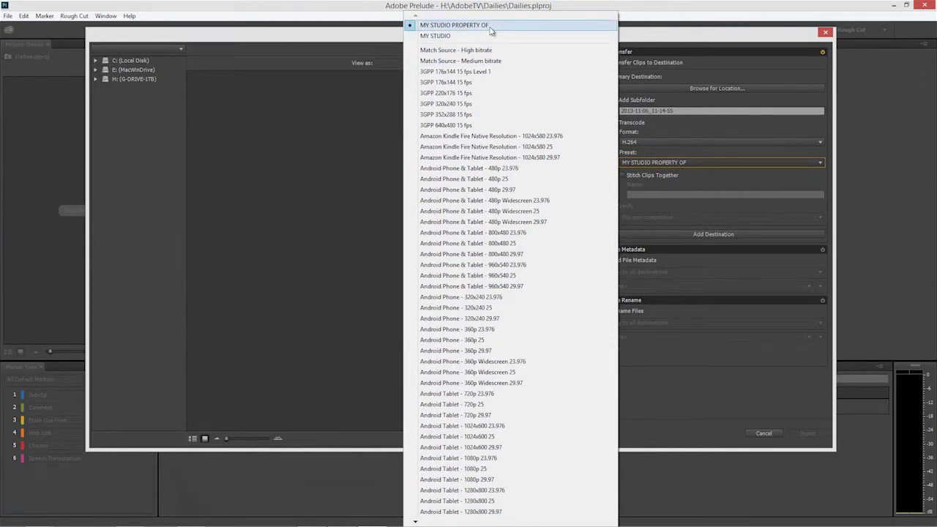
left_click(490, 26)
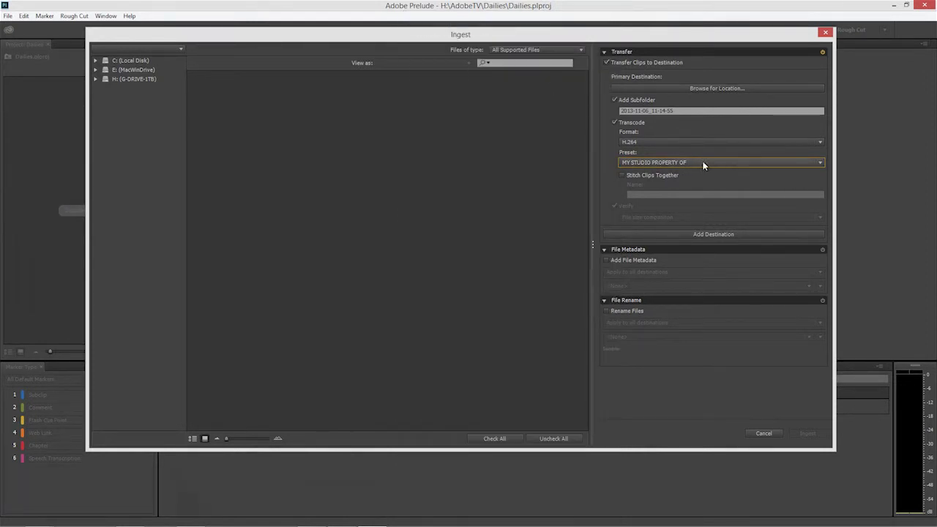
Step: Tick Add File Metadata and Rename Files, then cancel the Ingest dialog
left_click(634, 260)
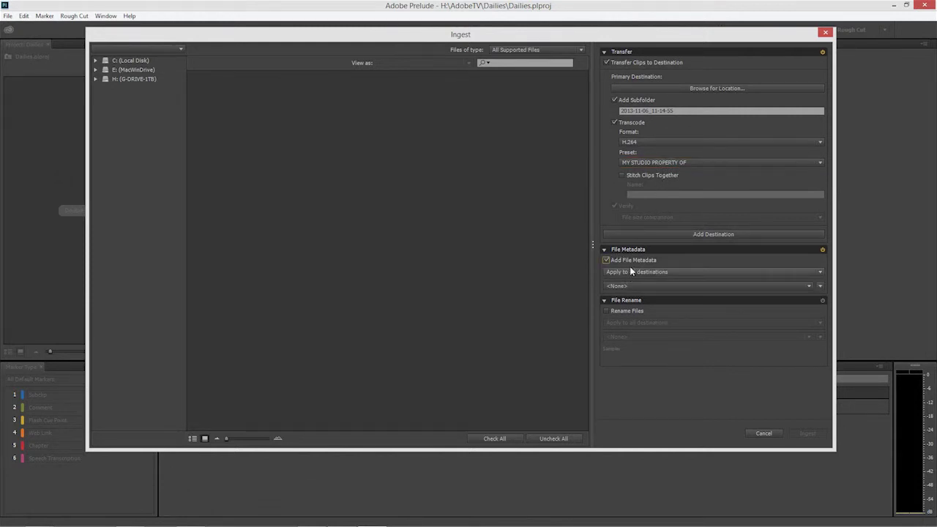
left_click(626, 312)
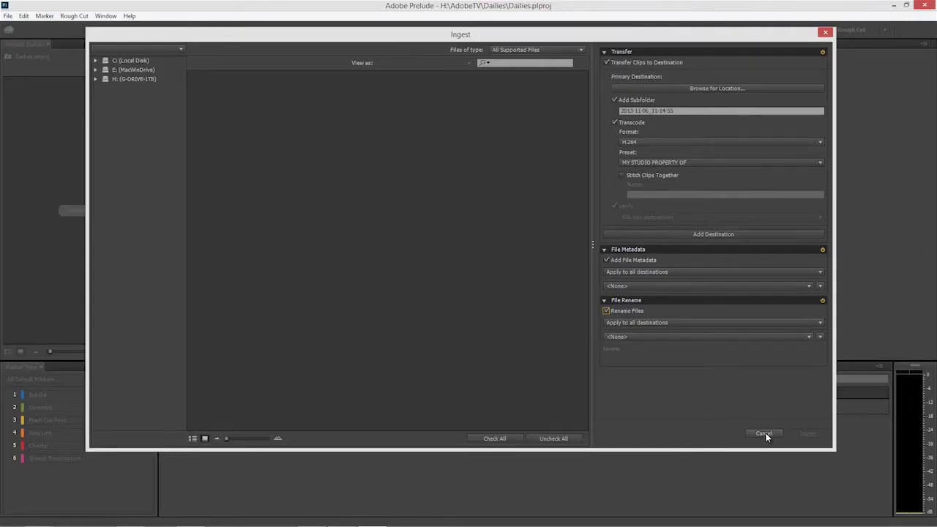
left_click(764, 434)
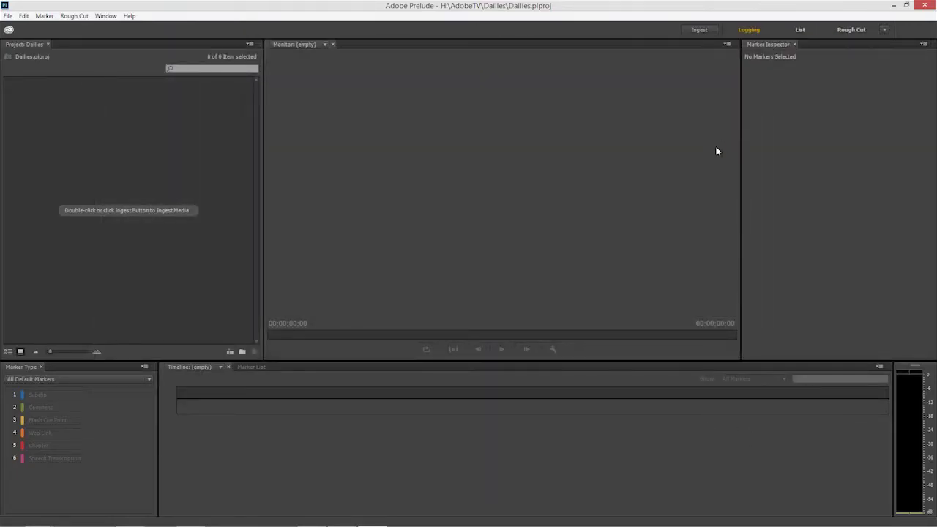
left_click(709, 143)
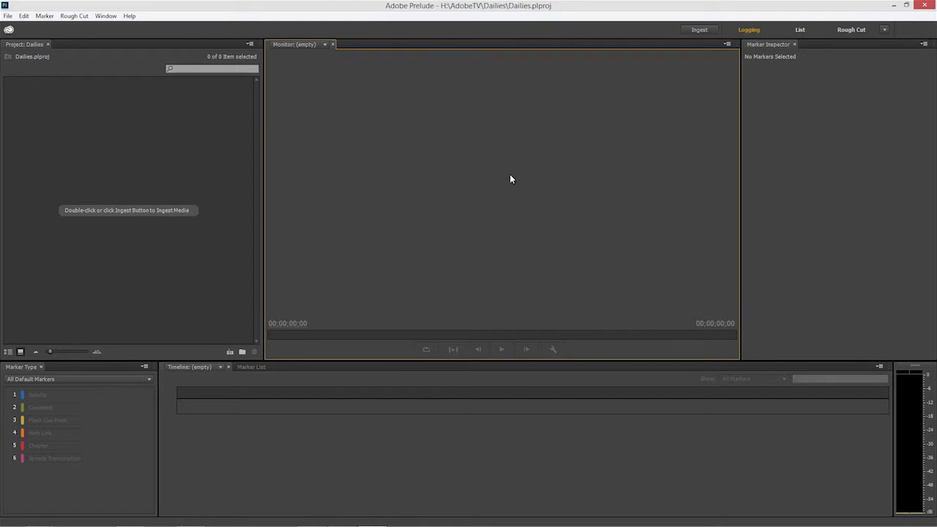
key("alt+Tab")
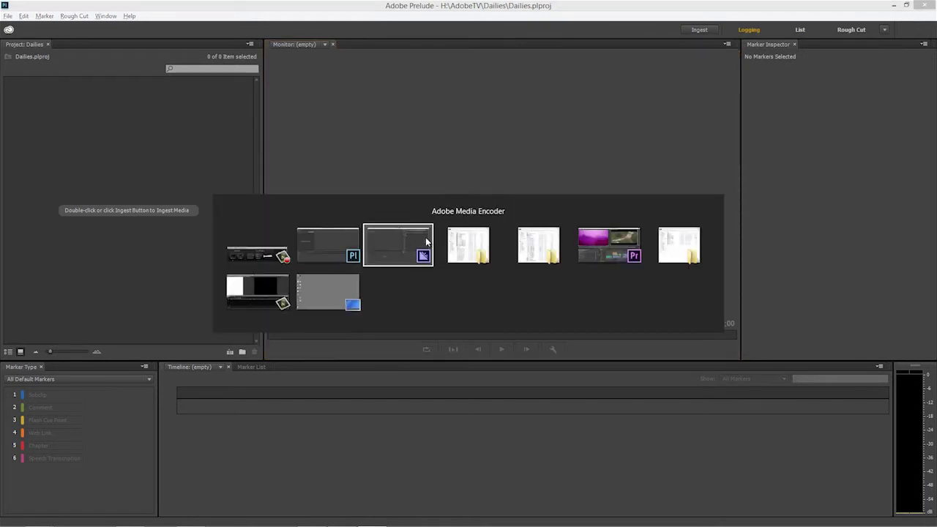
left_click(405, 251)
left_click(607, 417)
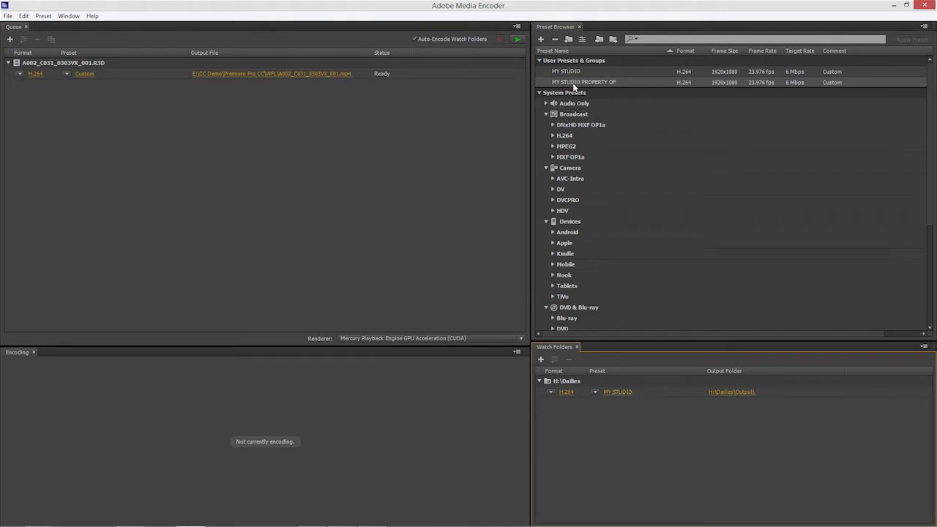
mouse_move(589, 84)
left_click(615, 392)
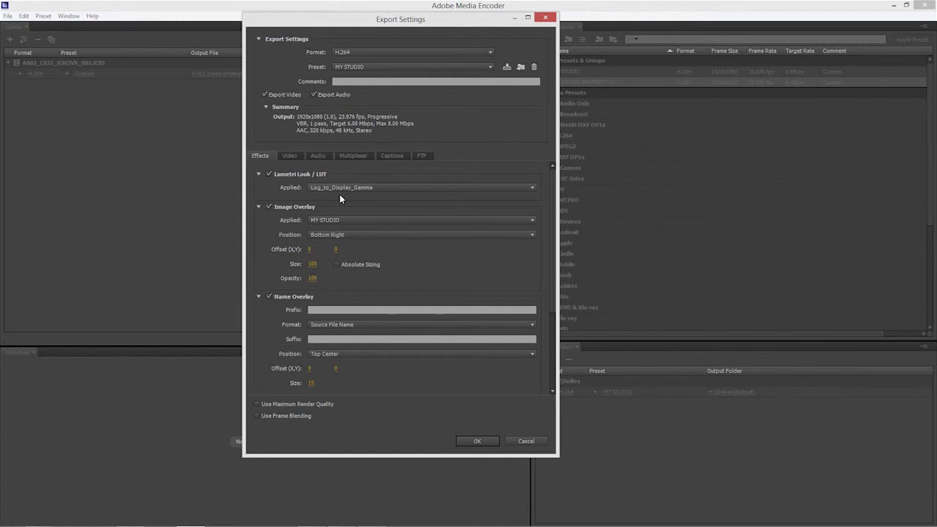
left_click(288, 156)
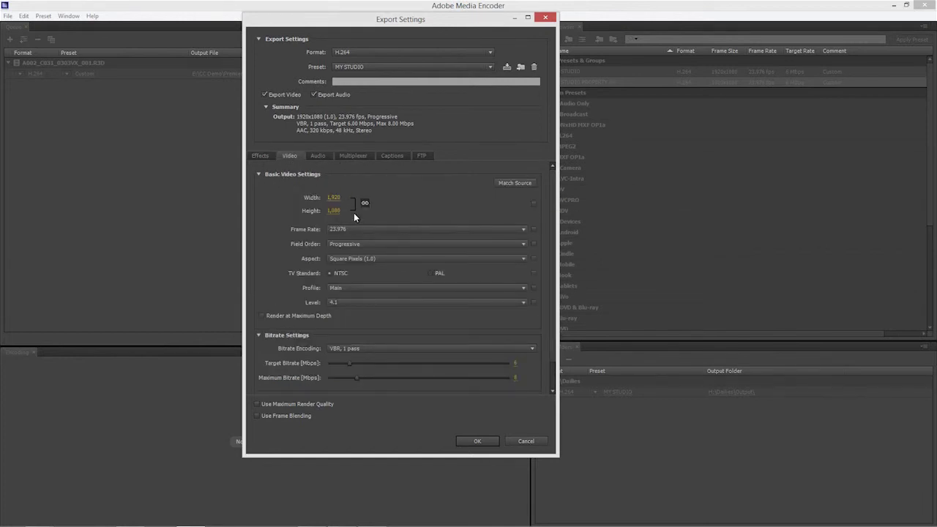
left_click(262, 157)
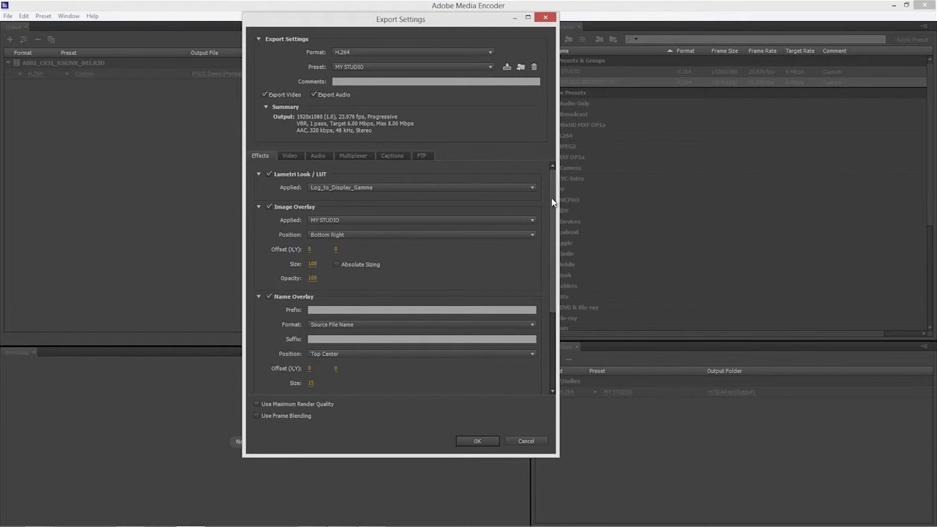
left_click_drag(552, 203, 557, 313)
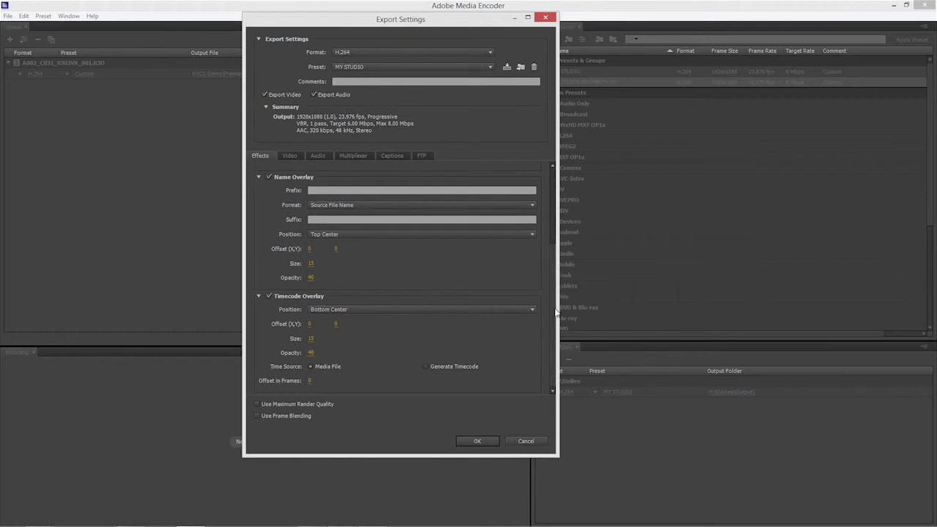
left_click(526, 441)
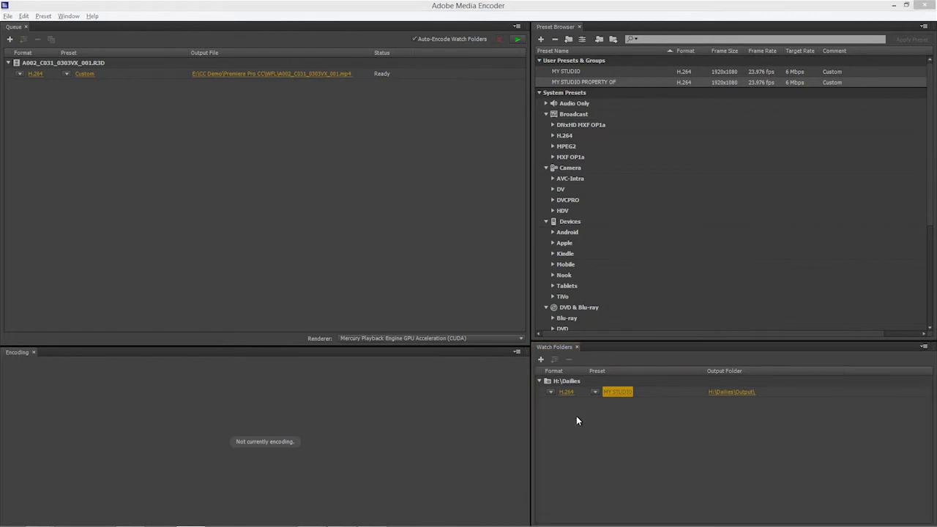
key("alt+Tab")
key("alt+Tab")
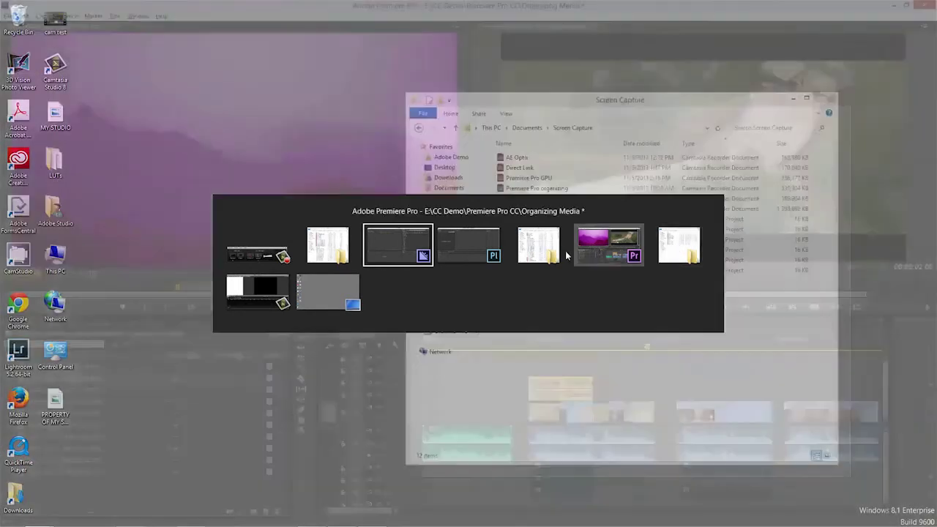
Step: Open a second Explorer window snapped left at H:\Dailies on G-DRIVE-1TB
left_click(538, 246)
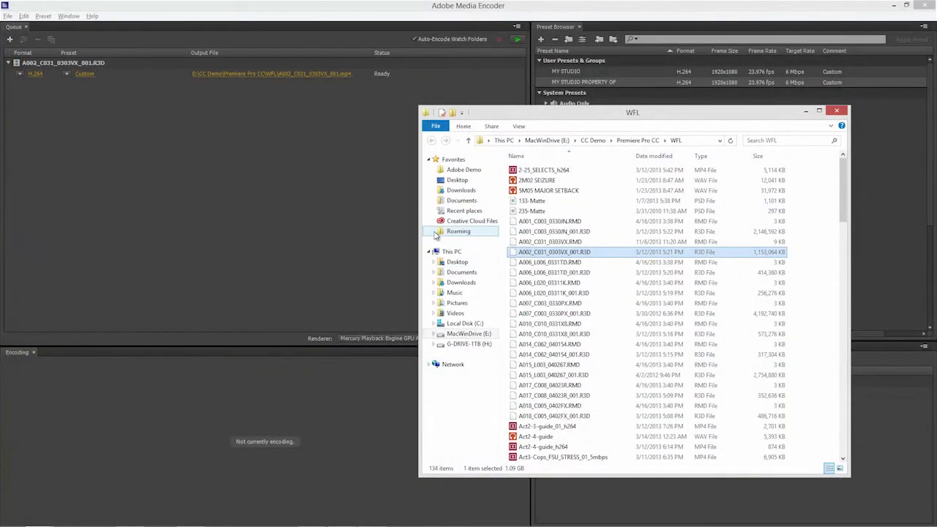
key("super+e")
key("super+Left")
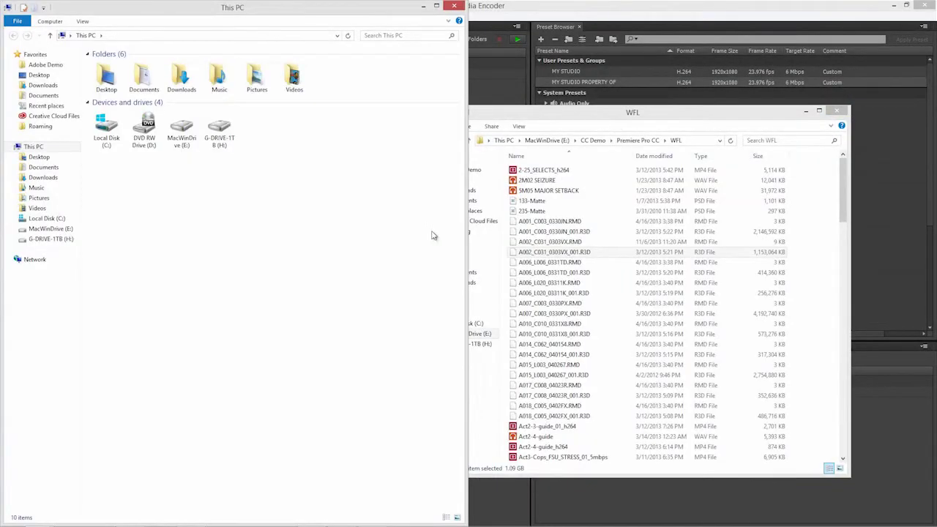
left_click(55, 240)
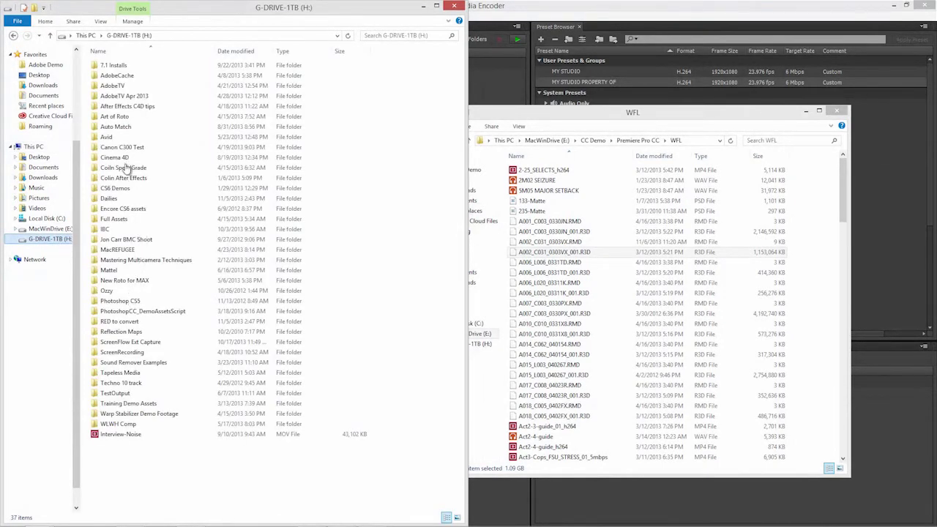
double_click(113, 199)
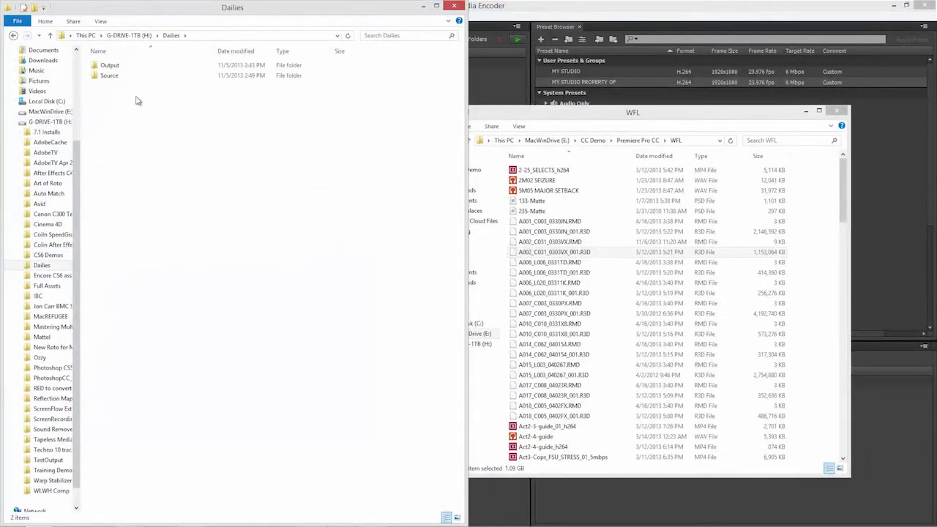
left_click(96, 79)
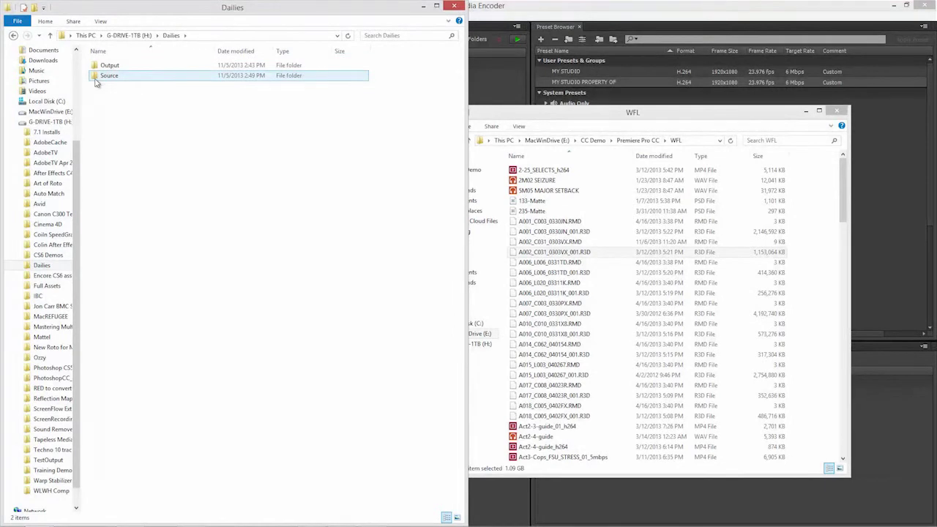
left_click_drag(95, 82, 147, 109)
Step: Select five R3D clips in WFL, including the A007, A010, A014 and A017 clips
left_click(520, 292)
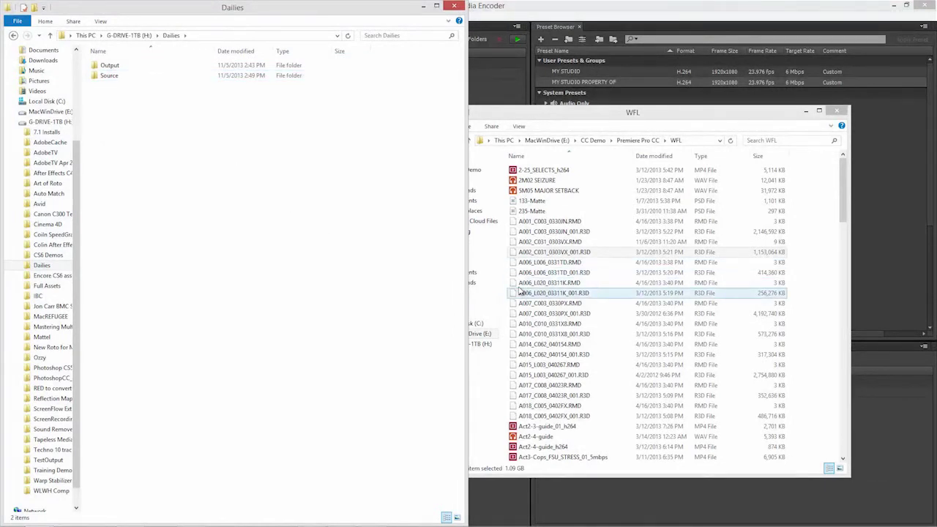
left_click(573, 276)
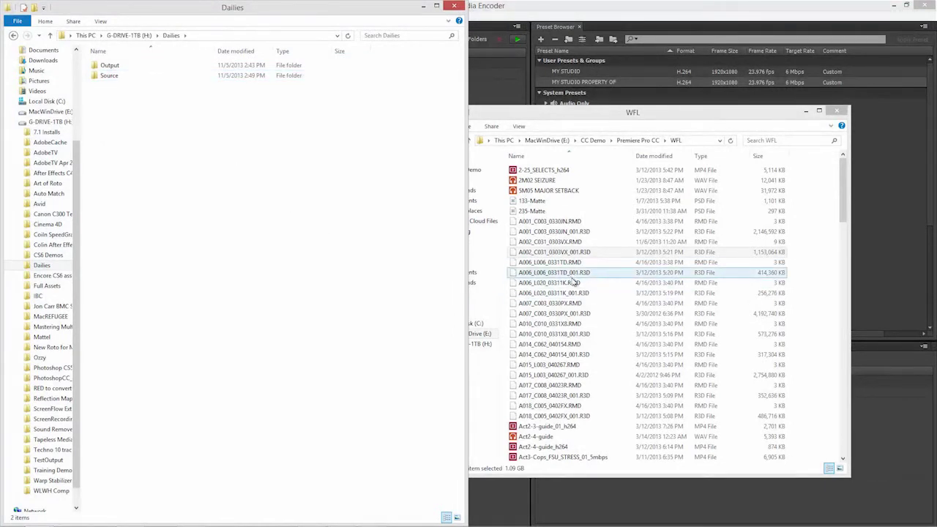
left_click(575, 283)
left_click(556, 292)
left_click(547, 304)
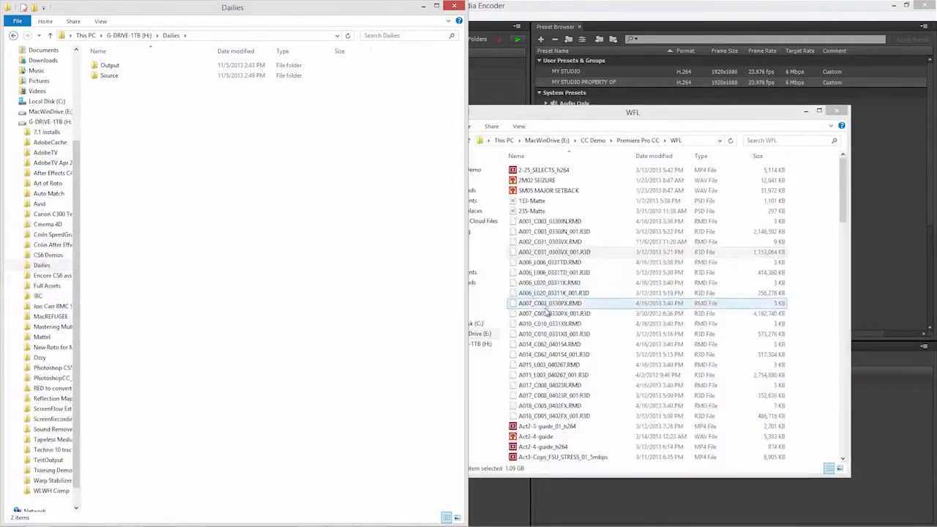
left_click(548, 313)
left_click(554, 317, "ctrl")
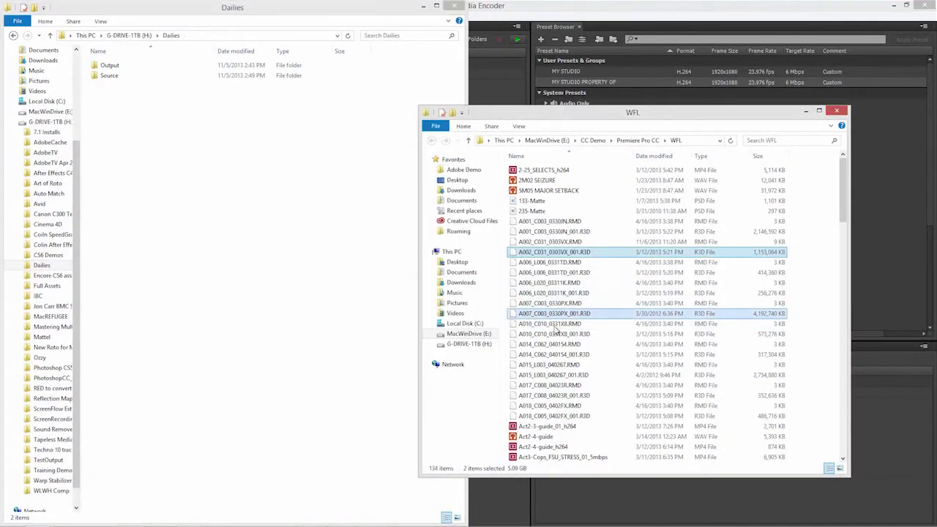
left_click(556, 334, "ctrl")
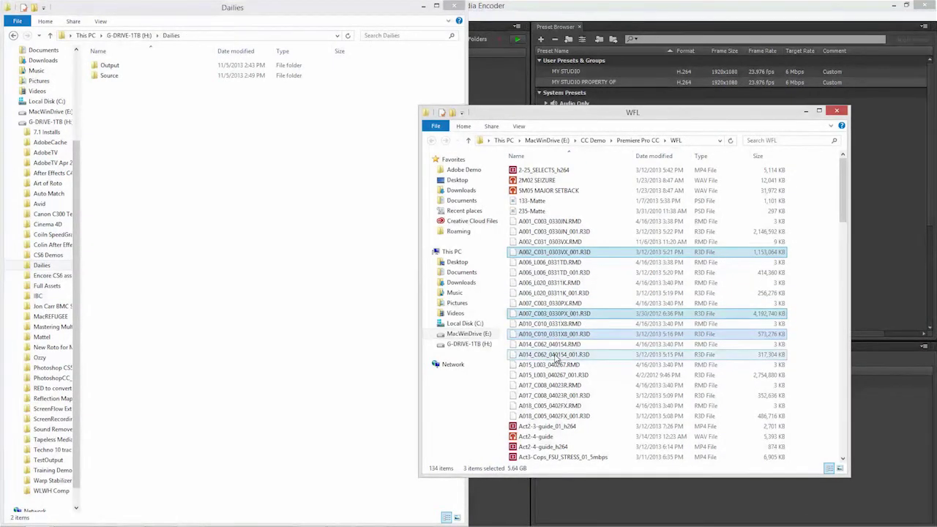
left_click(556, 356, "ctrl")
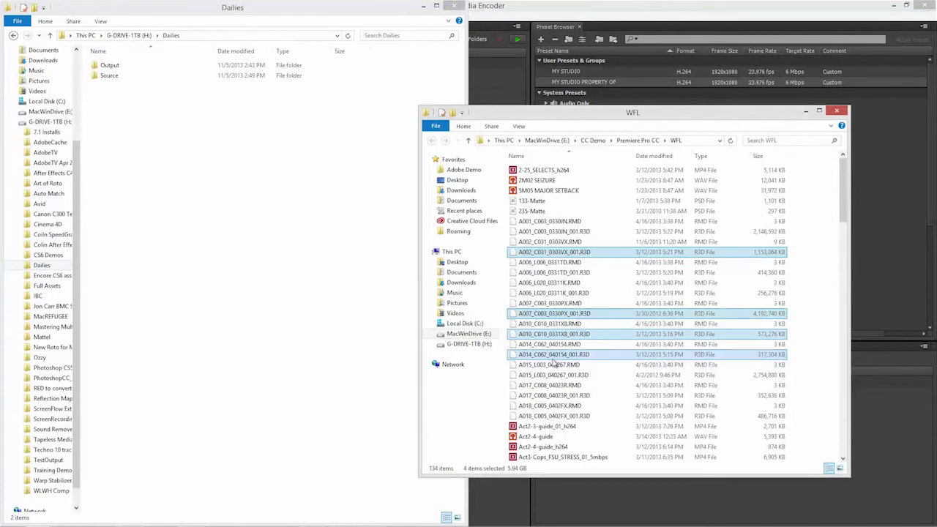
left_click(554, 396, "ctrl")
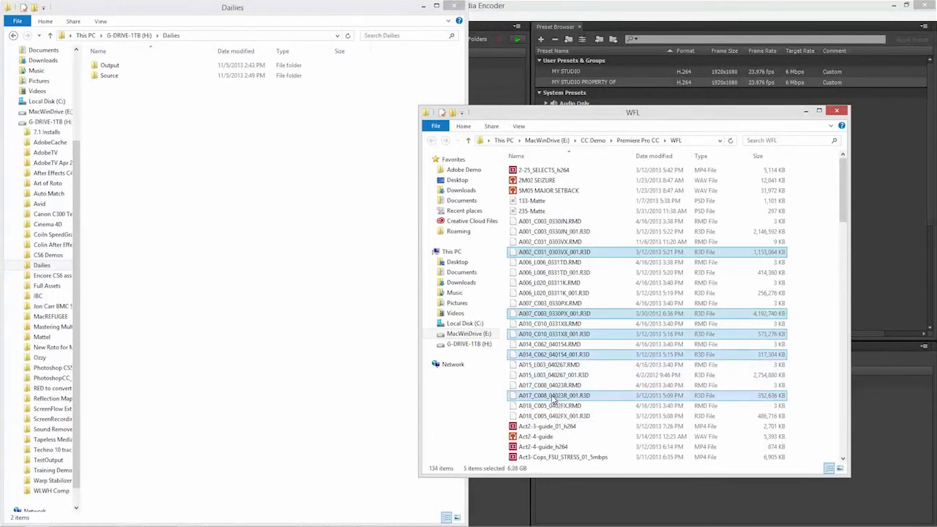
Step: Copy the five selected clips into the Dailies folder and return to Media Encoder
left_click_drag(555, 396, 304, 360)
left_click(331, 362)
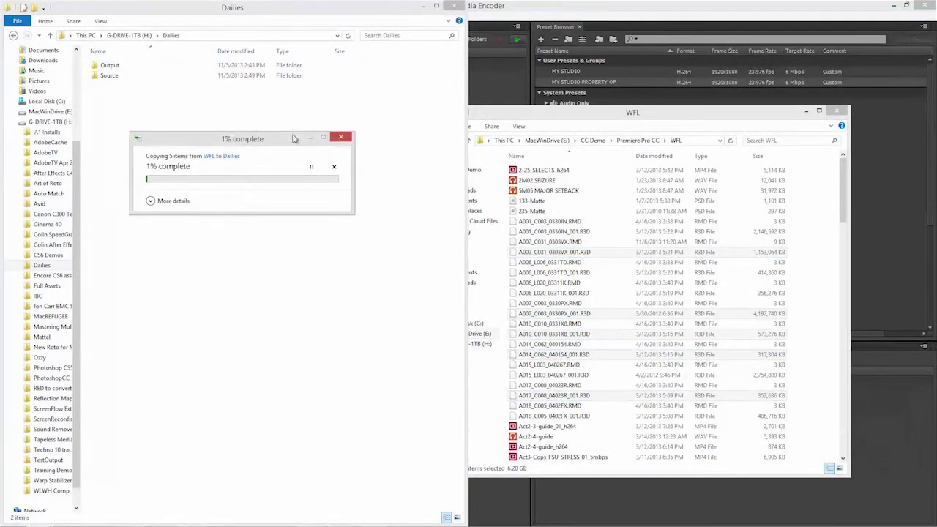
left_click_drag(245, 139, 788, 34)
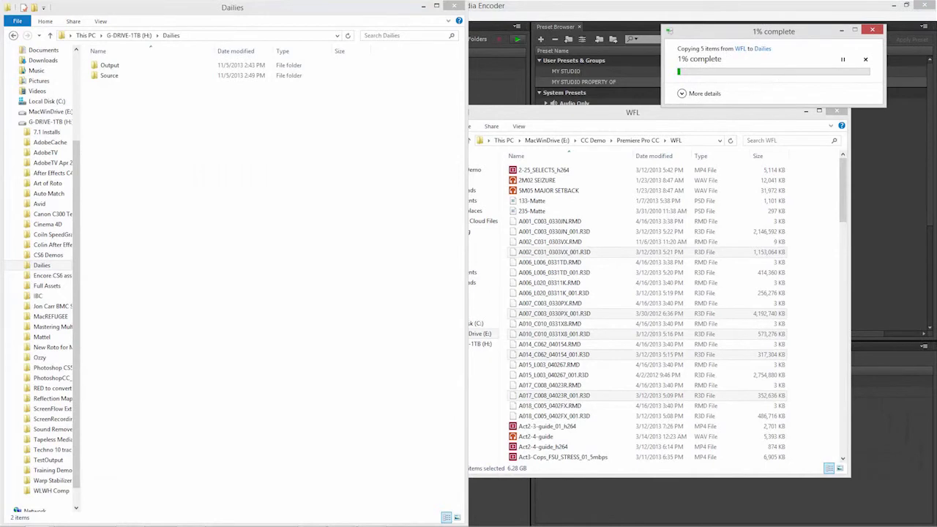
left_click(623, 502)
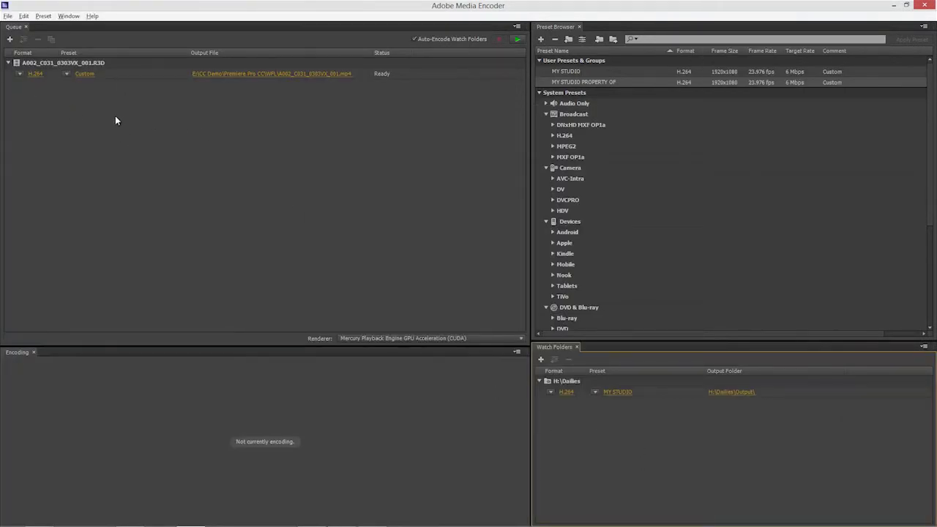
Step: Remove the A002_C031_0303VX_001.R3D job from the queue, confirming with Yes
left_click_drag(107, 108, 45, 54)
left_click(36, 40)
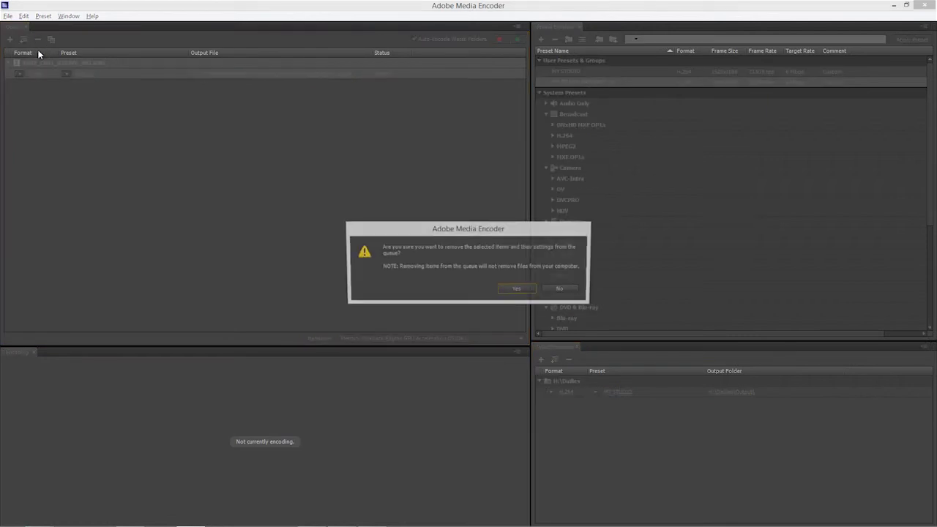
left_click(534, 292)
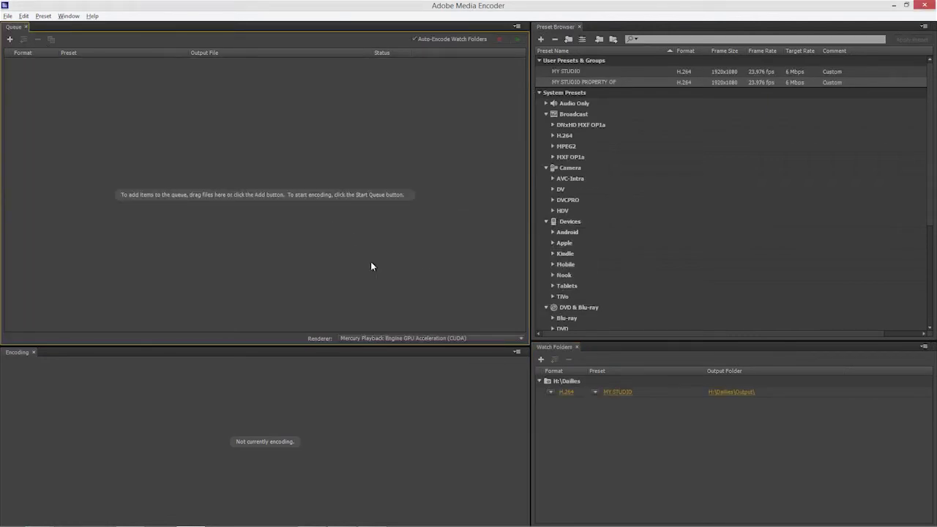